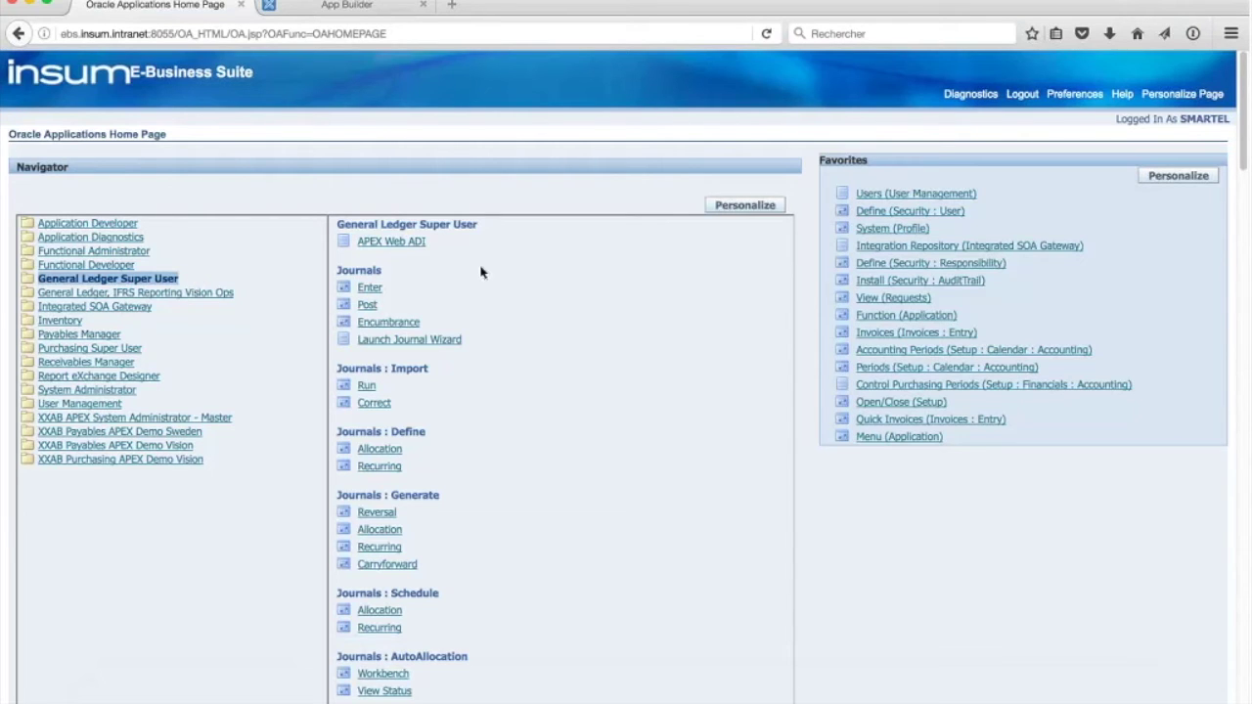
# - Open APEX Web ADI from the General Ledger Super User responsibility
pyautogui.click(366, 249)
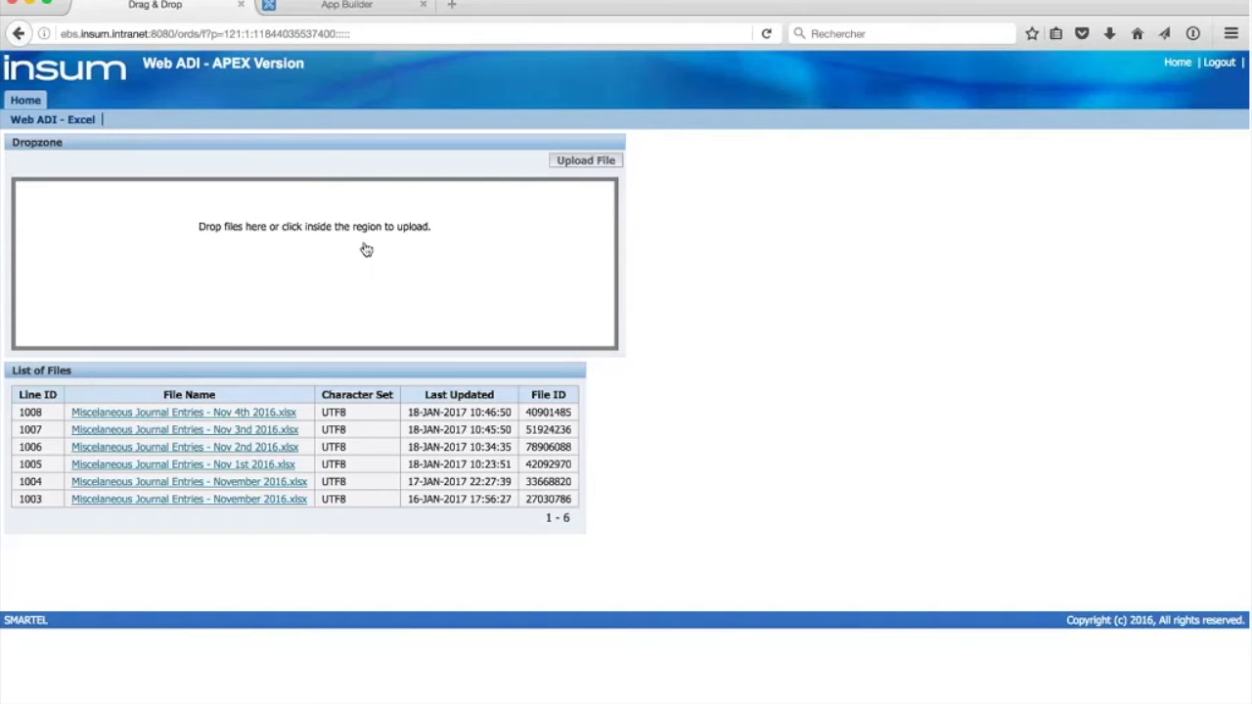
pyautogui.moveTo(343, 696)
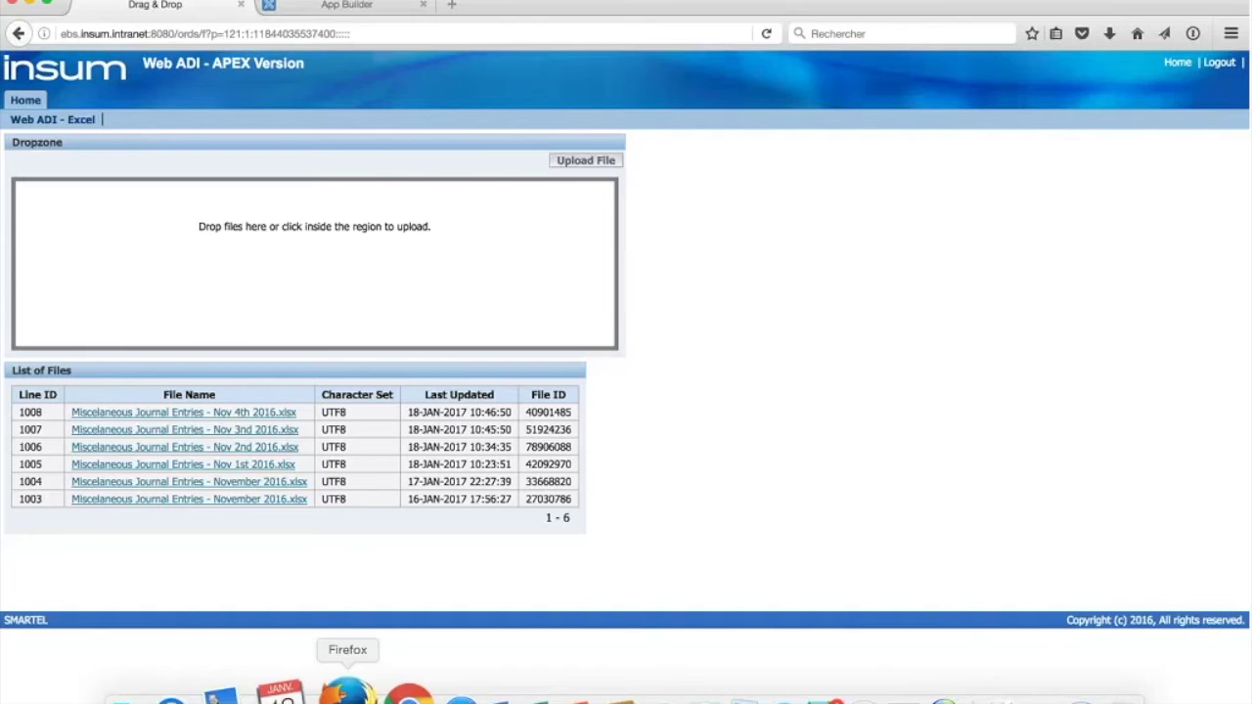
pyautogui.click(499, 695)
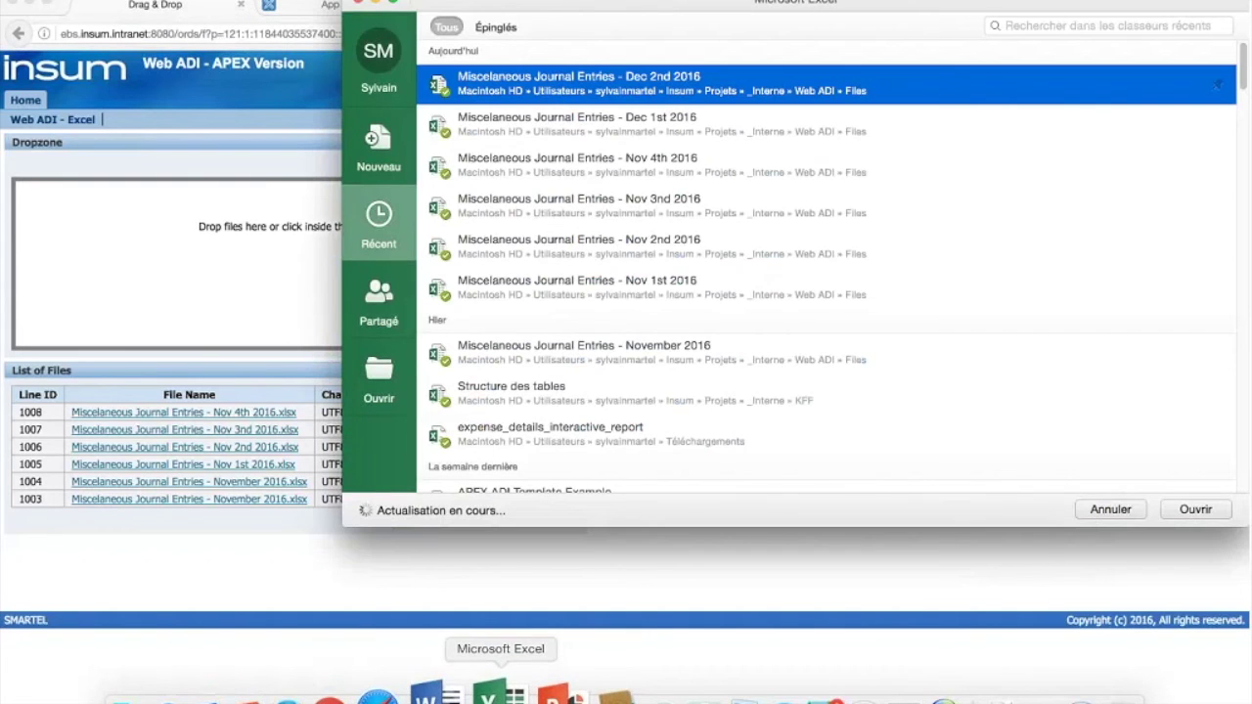
pyautogui.click(373, 4)
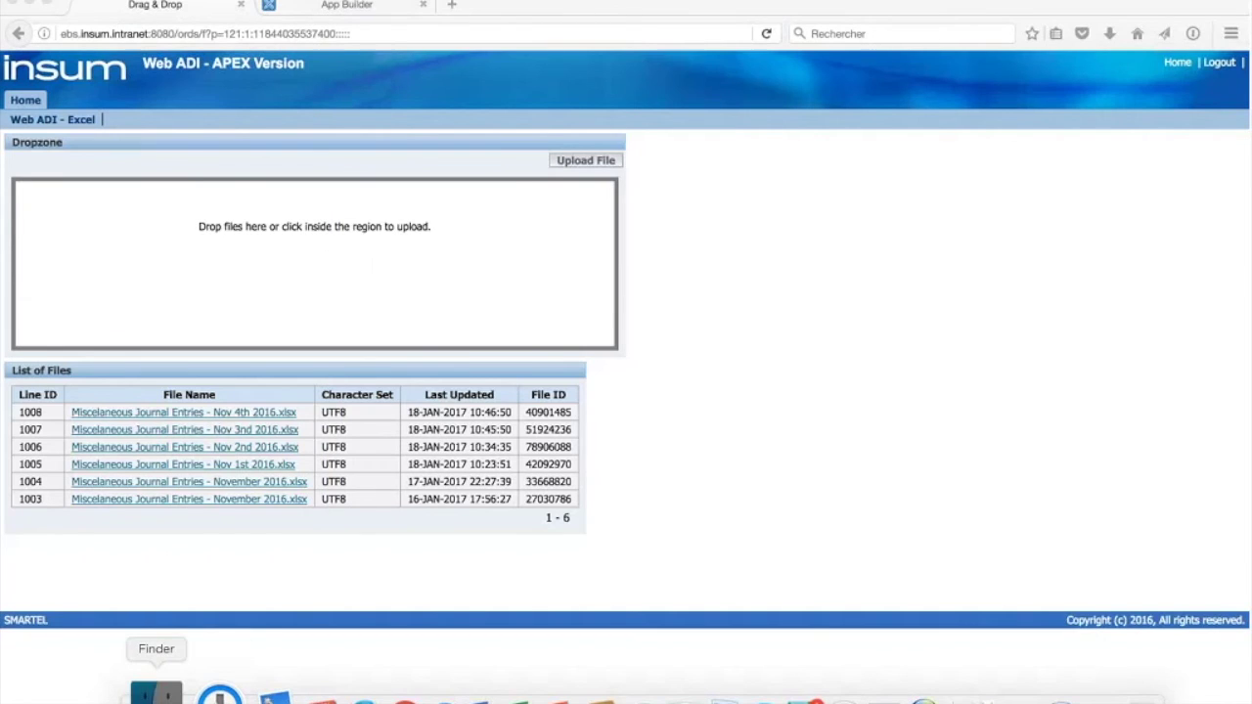
# - Switch to Finder, open the workbook Miscelaneous Journal Entries - Dec 1st 2016 in Excel and shrink its window
pyautogui.click(156, 692)
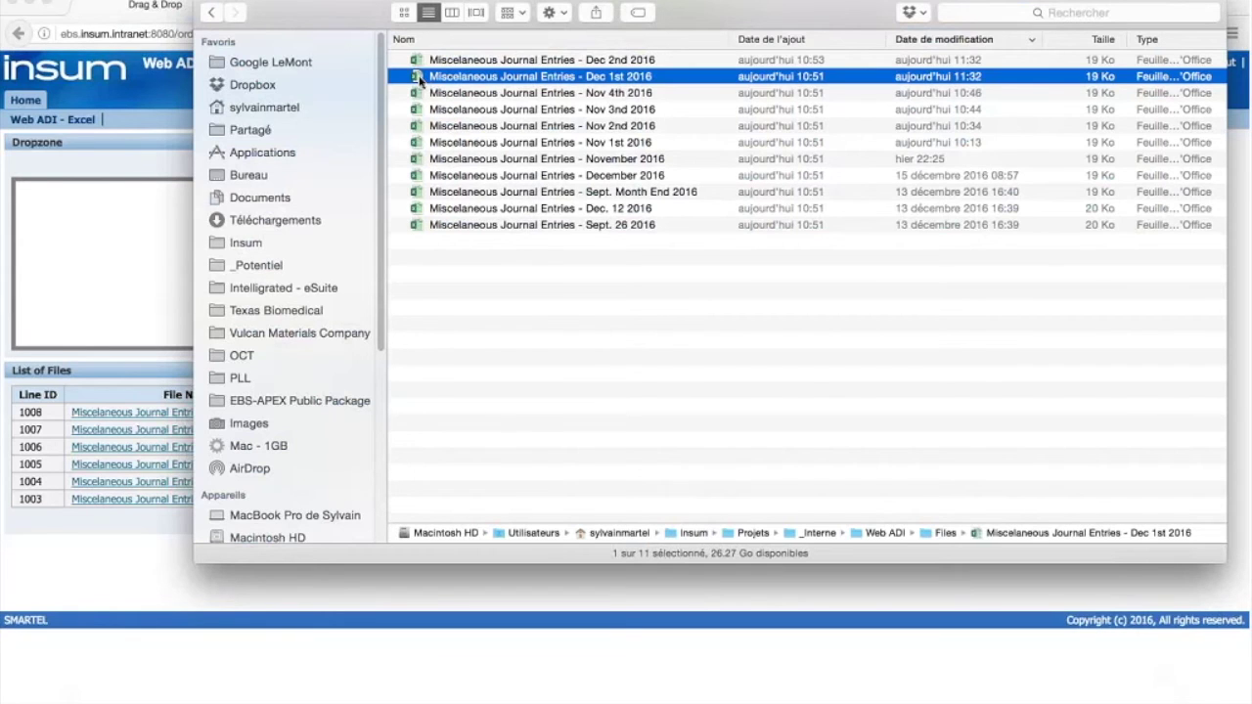
pyautogui.doubleClick(420, 78)
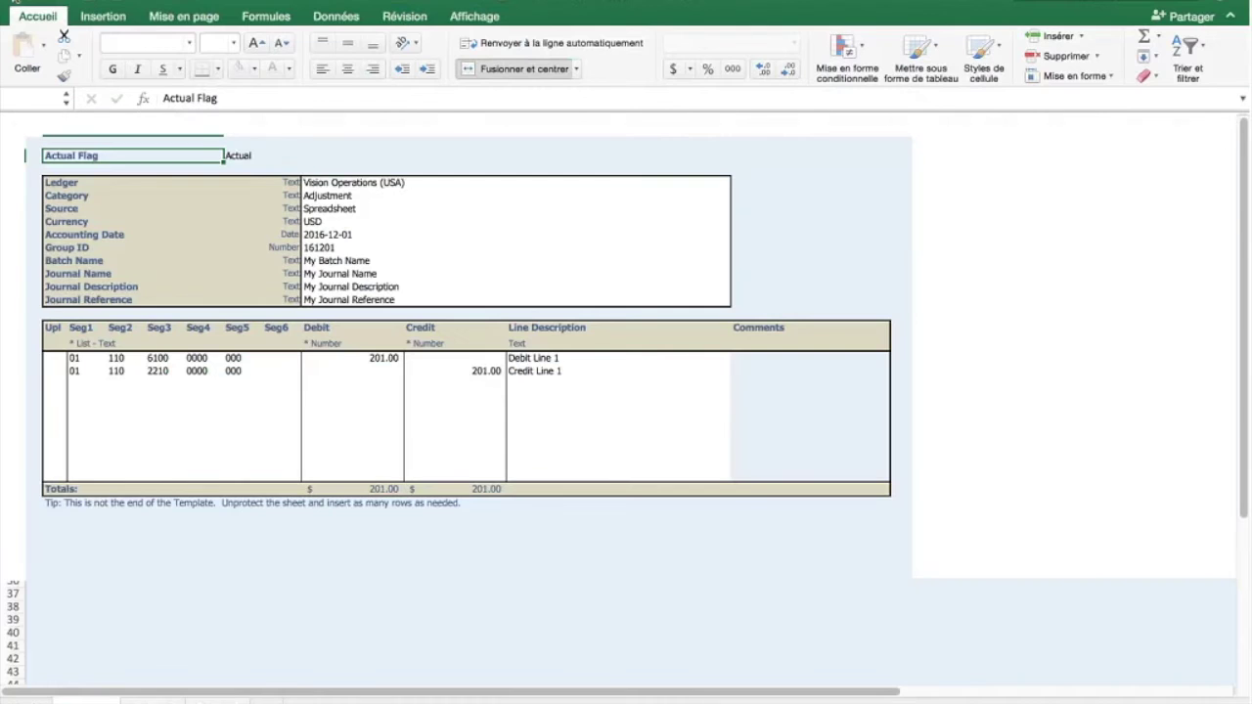
pyautogui.moveTo(2, 1); pyautogui.dragTo(286, 111)
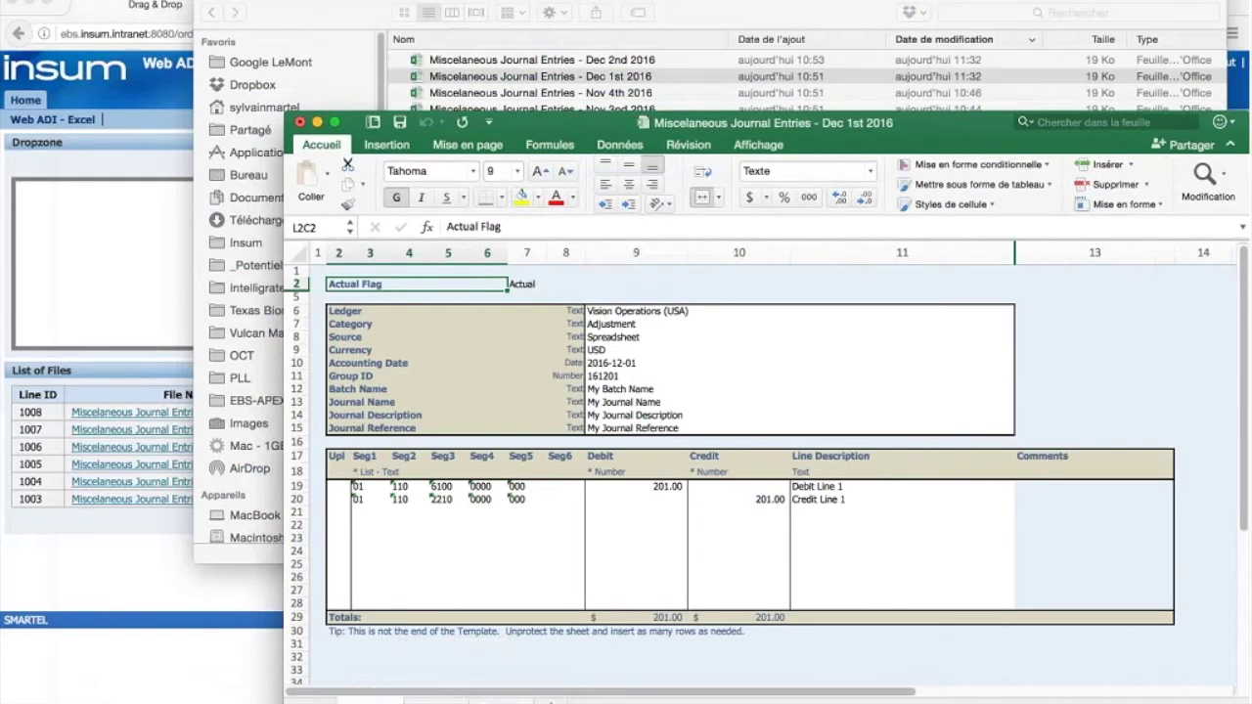
# - Examine the System 1 and System 2 detail sheets, and the main sheet's header fields from Ledger down to Accounting Date
pyautogui.hotkey('ctrl', 'pagedown')
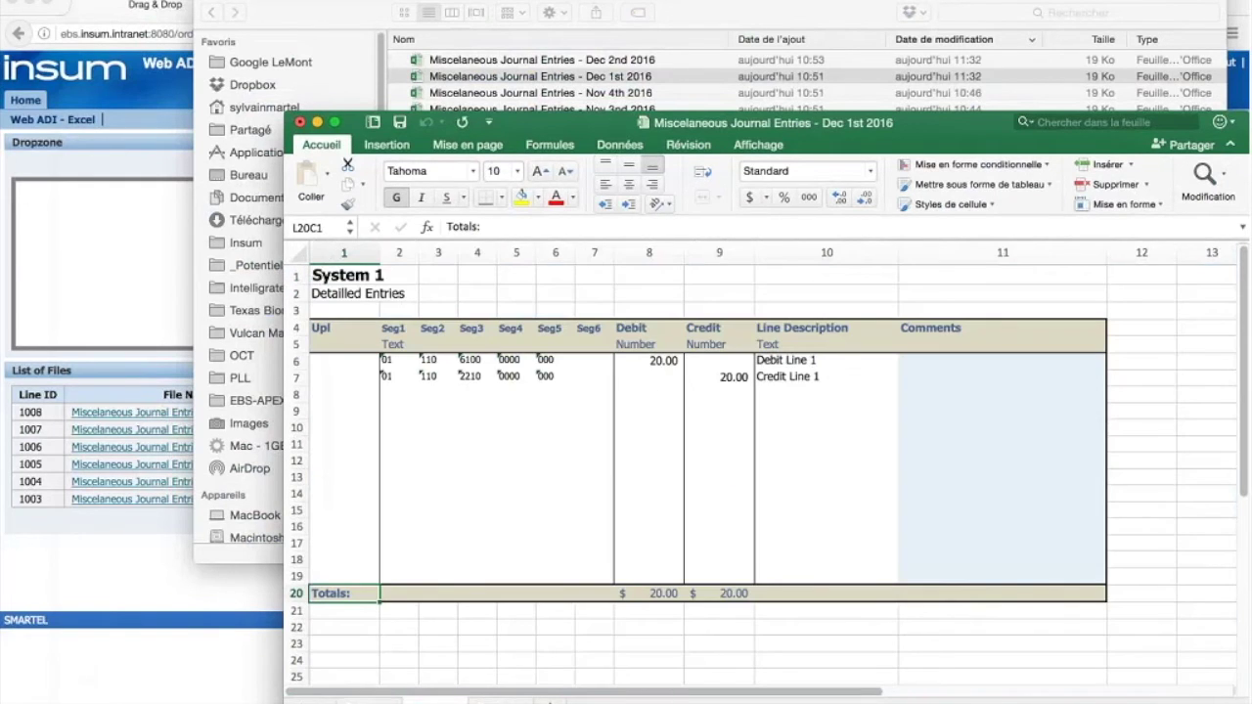
pyautogui.click(502, 703)
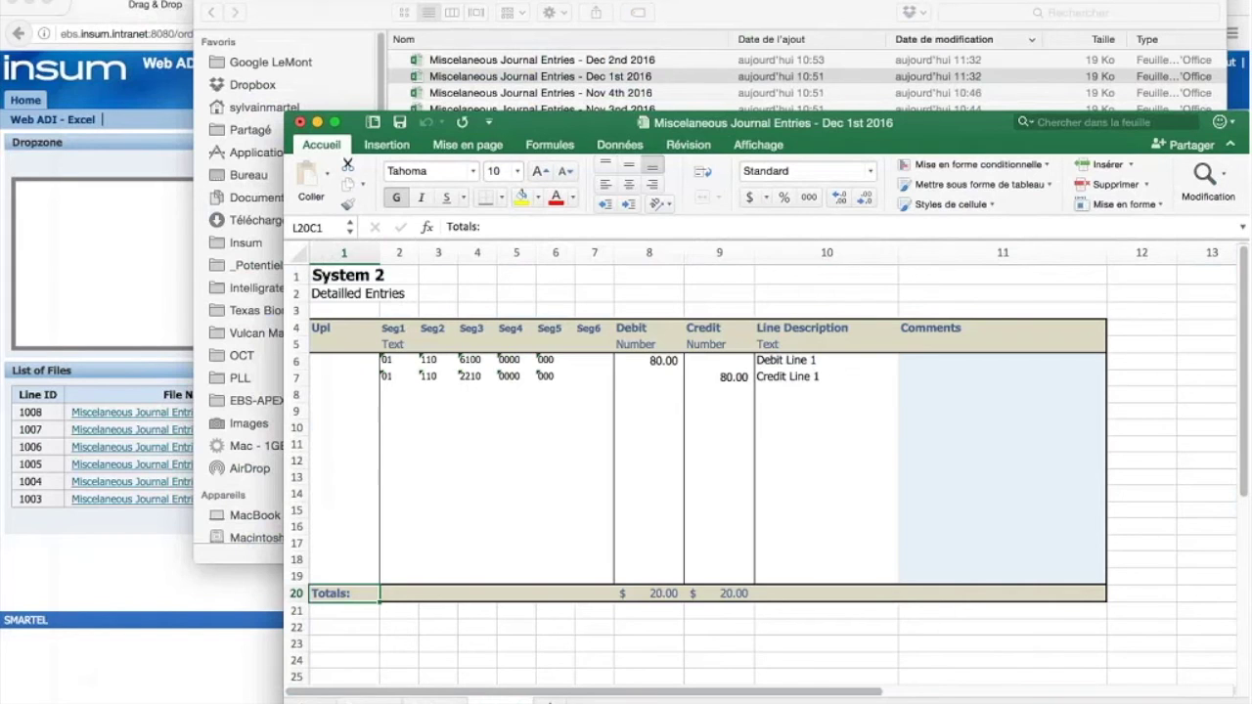
pyautogui.click(371, 703)
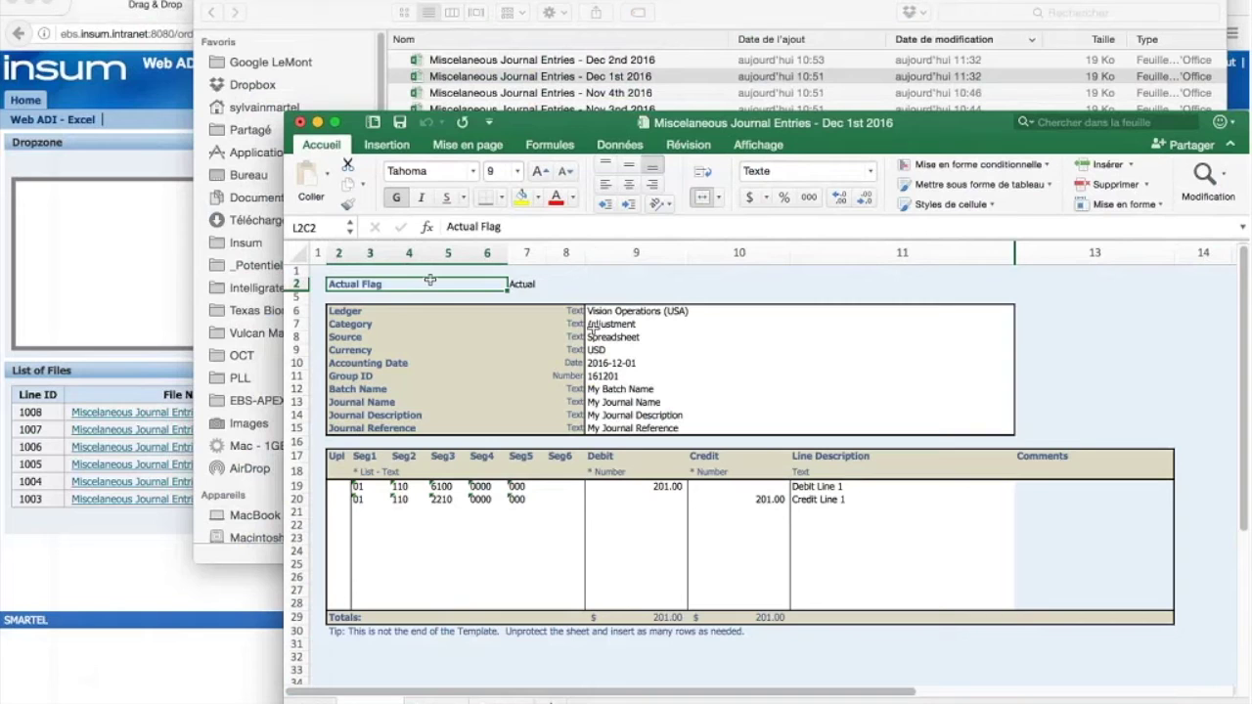
pyautogui.click(641, 311)
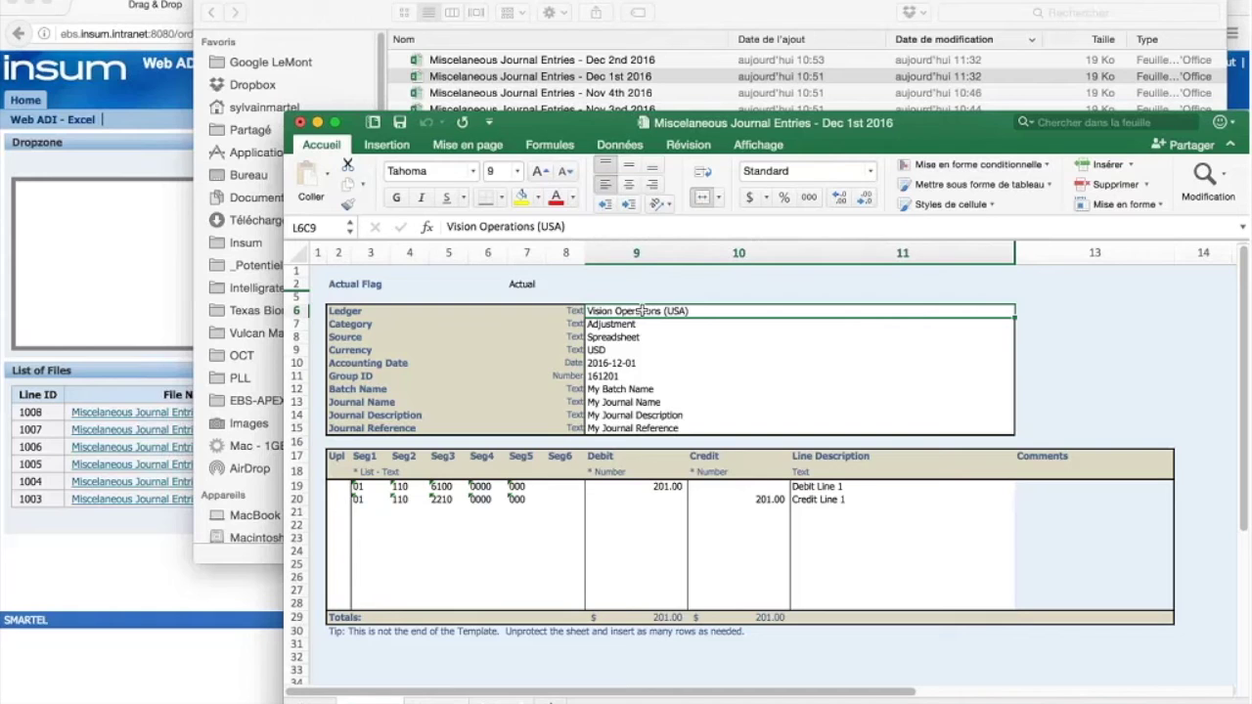
pyautogui.click(706, 320)
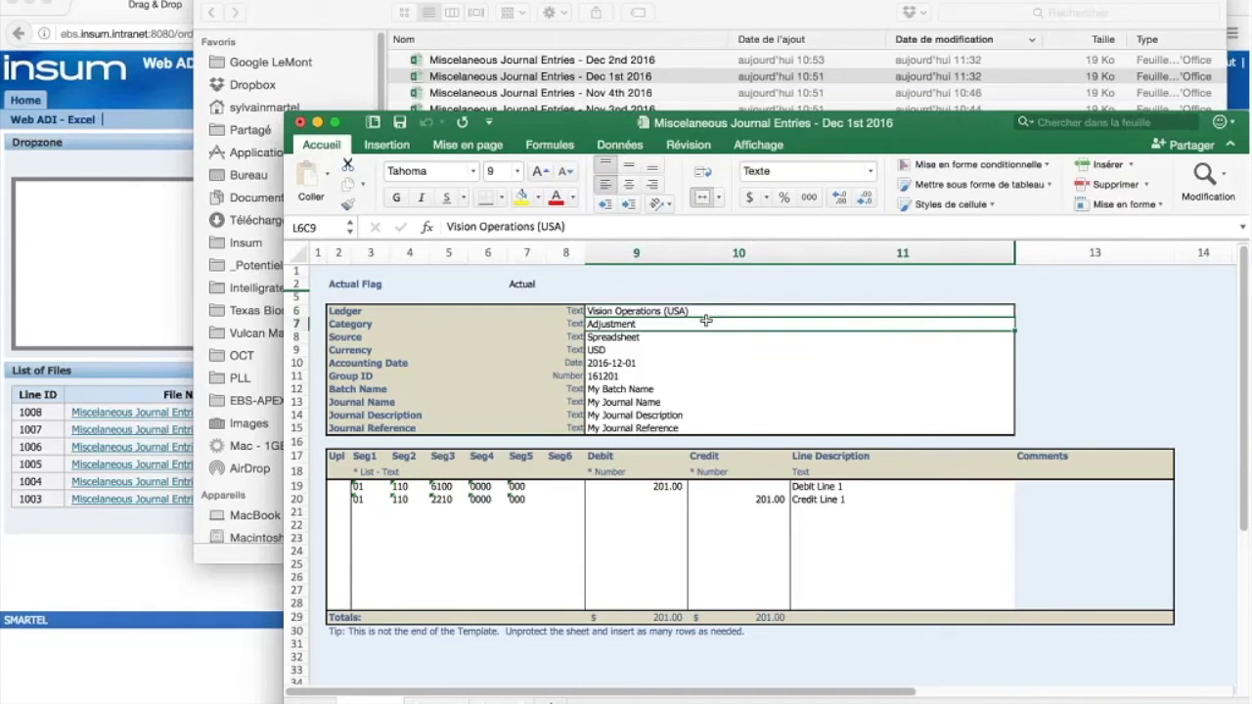
pyautogui.press('Down')
pyautogui.press('Down')
pyautogui.press('Down')
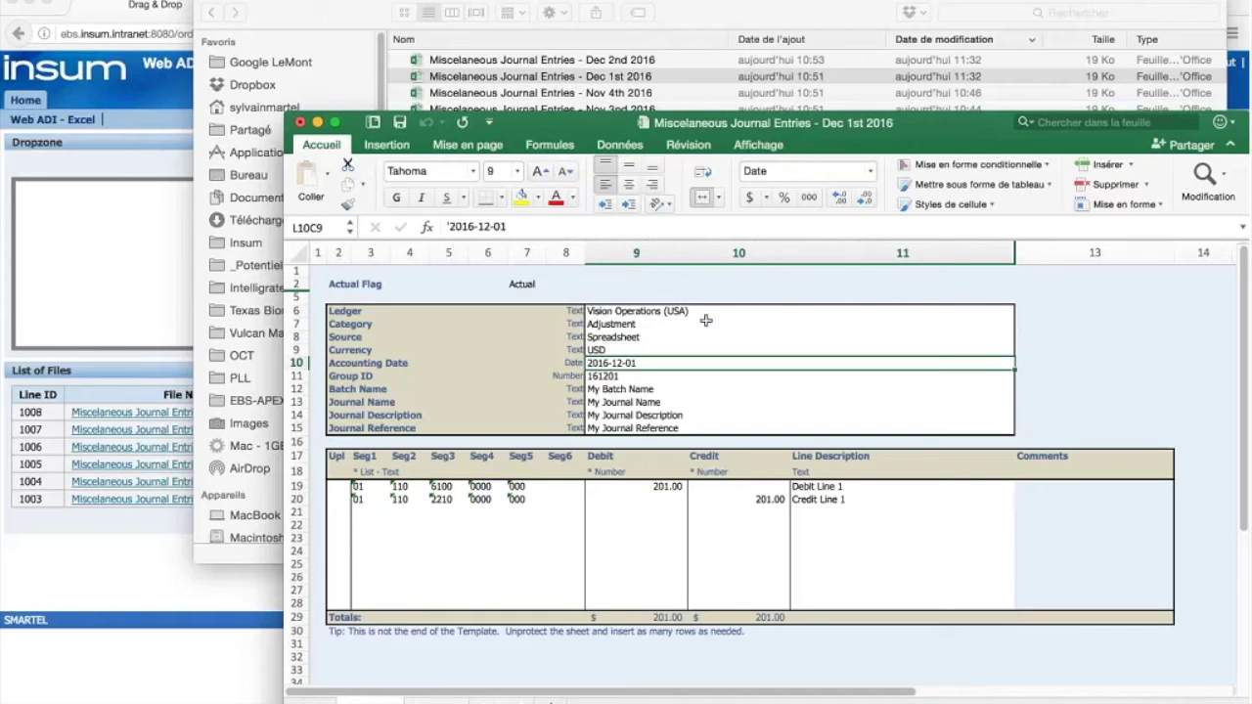
# - Put the workbook away and upload Miscelaneous Journal Entries - Dec 1st 2016 from Finder through the Web ADI dropzone
pyautogui.click(318, 123)
pyautogui.click(416, 77)
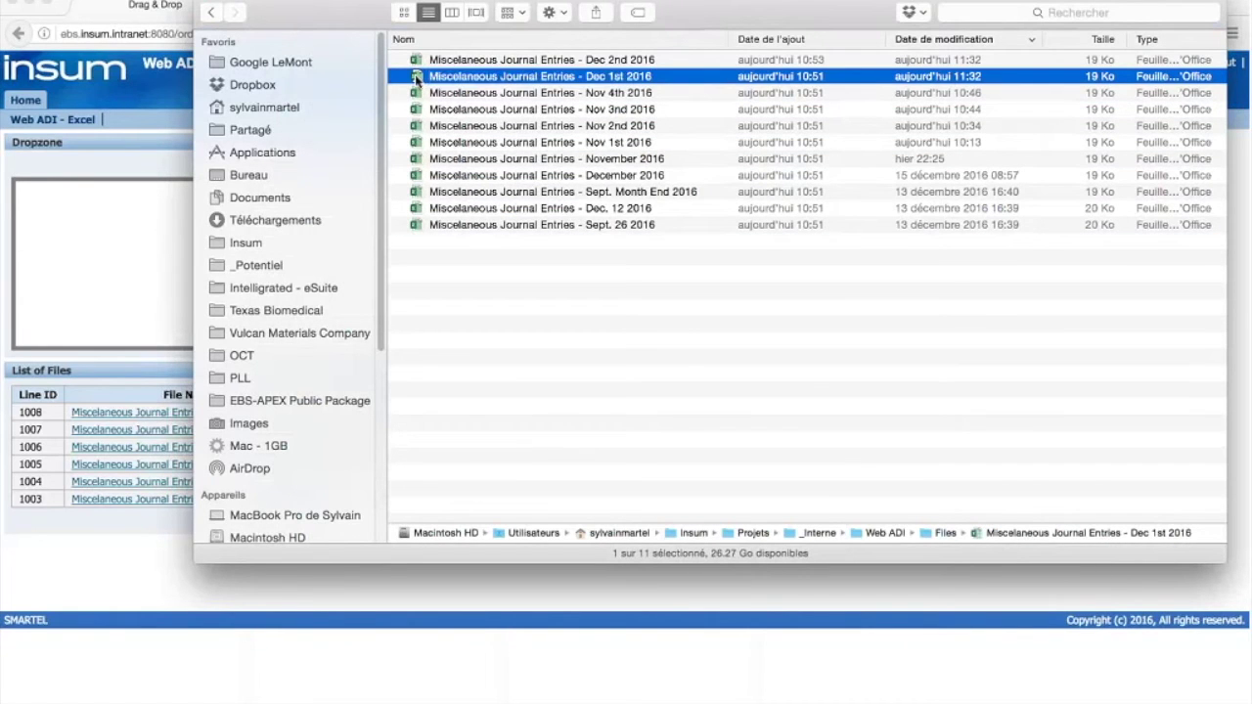
pyautogui.moveTo(416, 77); pyautogui.dragTo(138, 266)
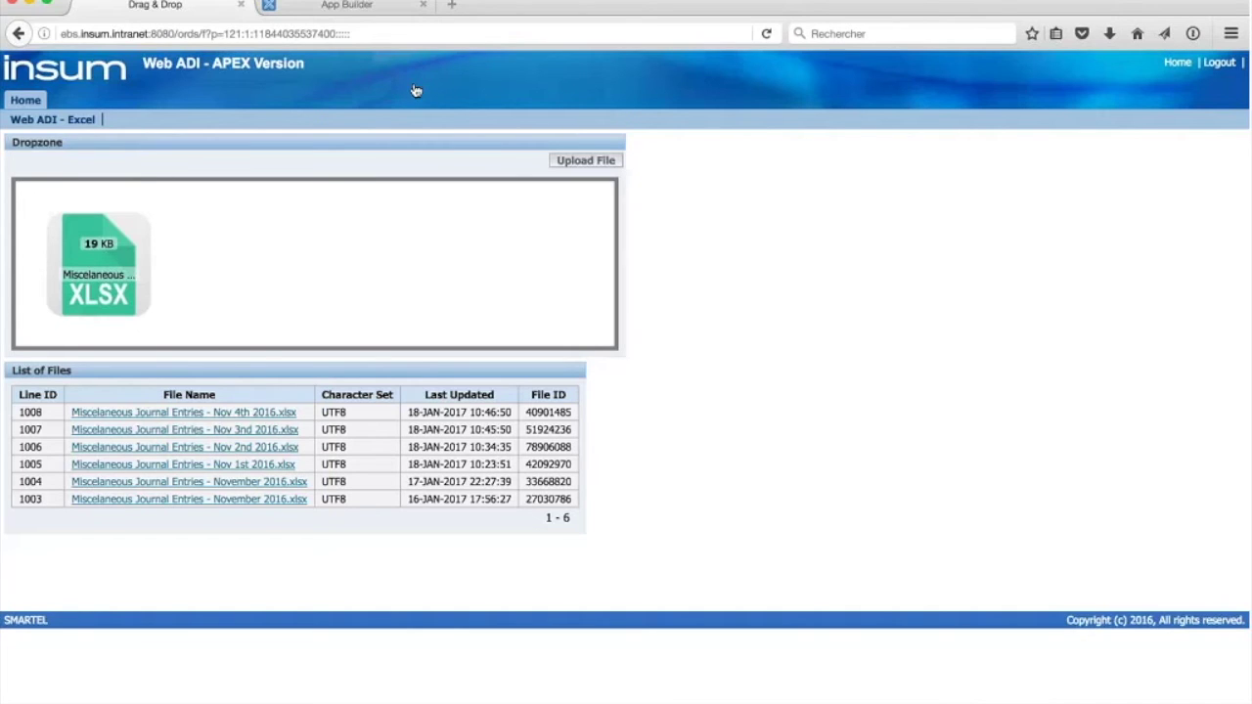
pyautogui.click(603, 161)
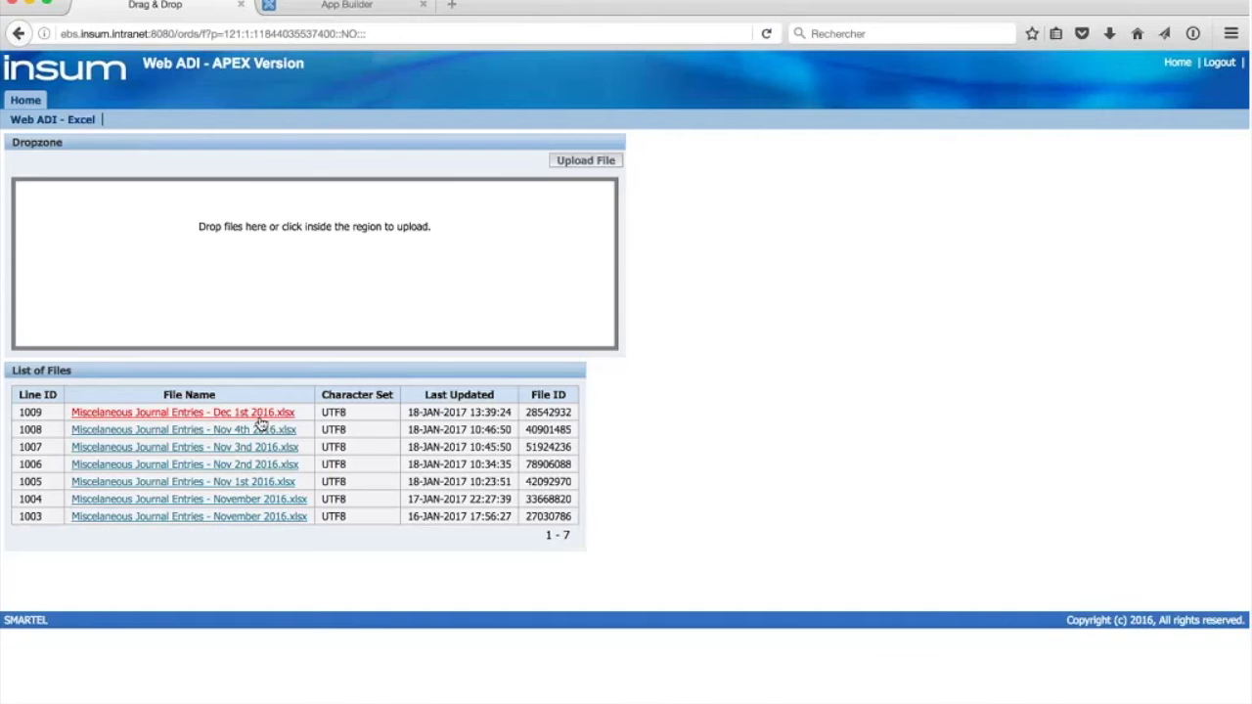
# - Switch to the Oracle E-Business Suite Forms application and open Enter Journals
pyautogui.moveTo(392, 698)
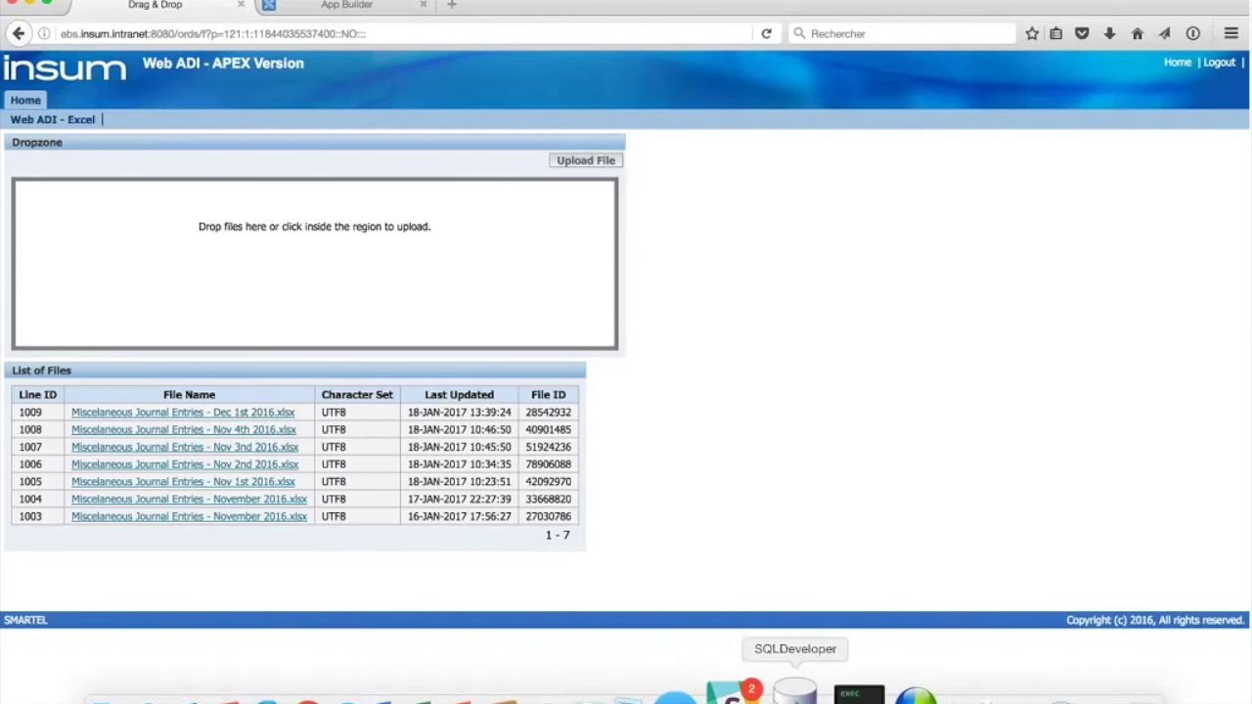
pyautogui.click(840, 693)
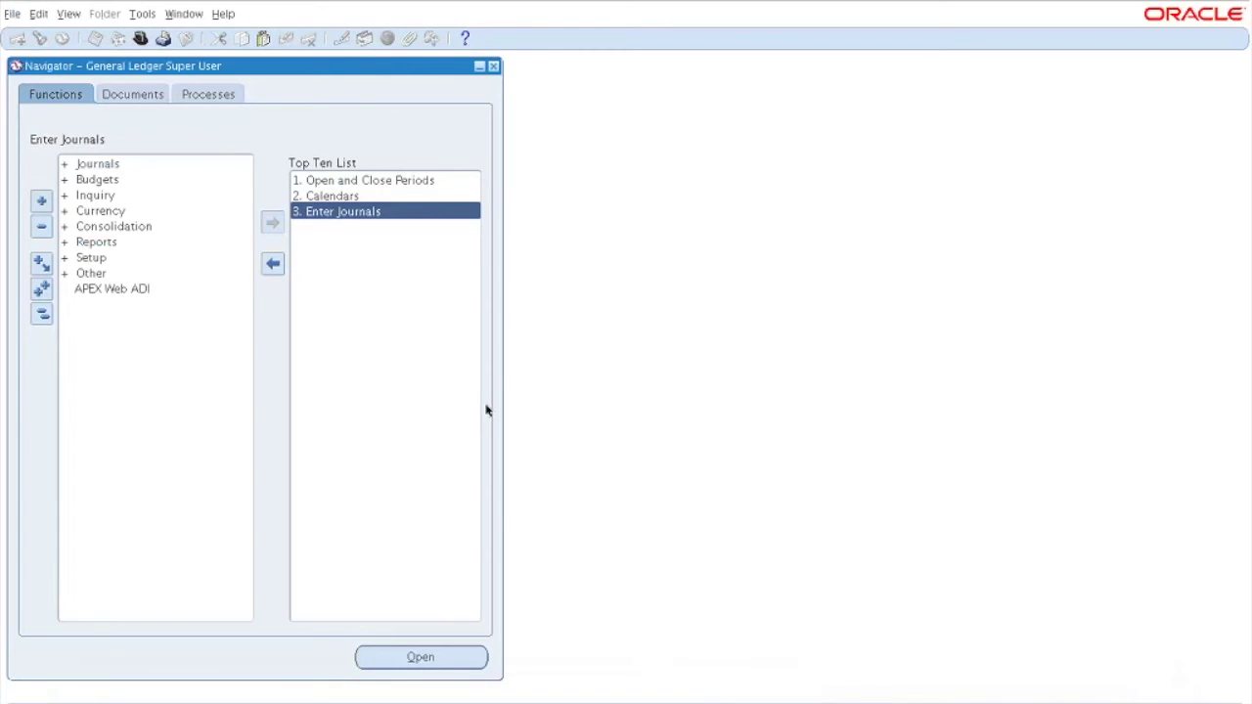
pyautogui.press('Return')
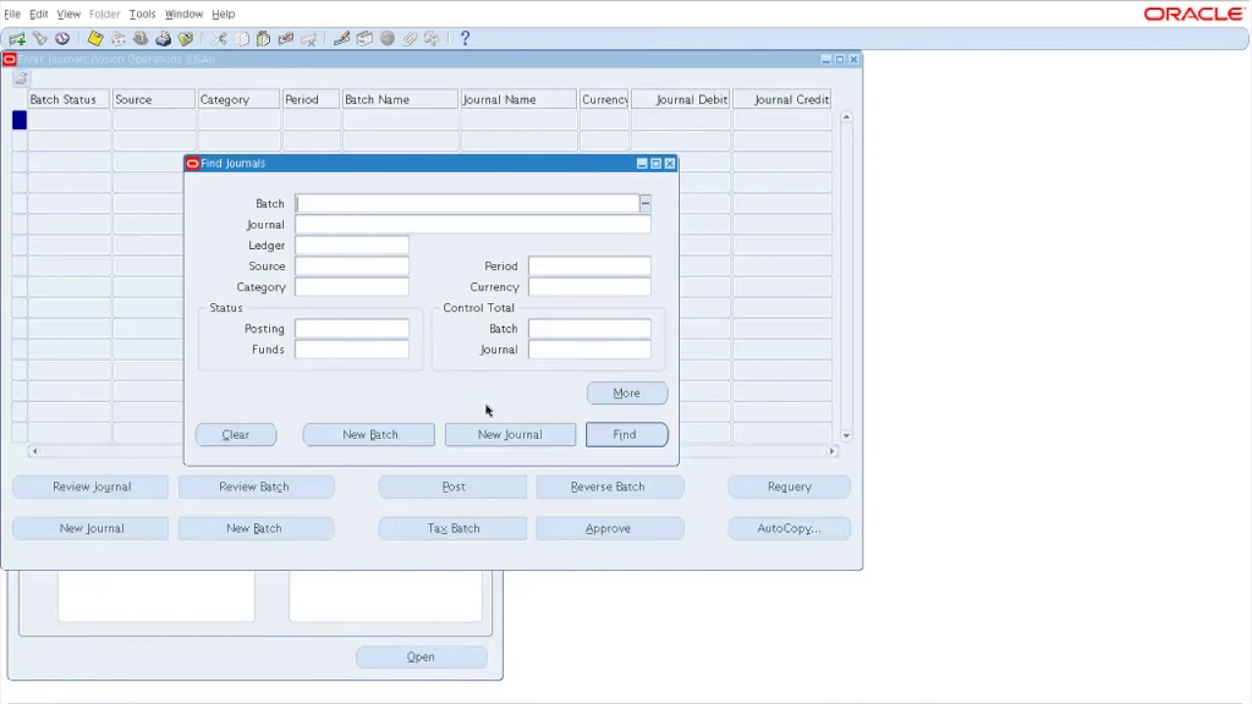
# - Set the journal search criteria to source Spreadsheet and category Adjustment
pyautogui.click(347, 266)
pyautogui.write('Spre')
pyautogui.press('Tab')
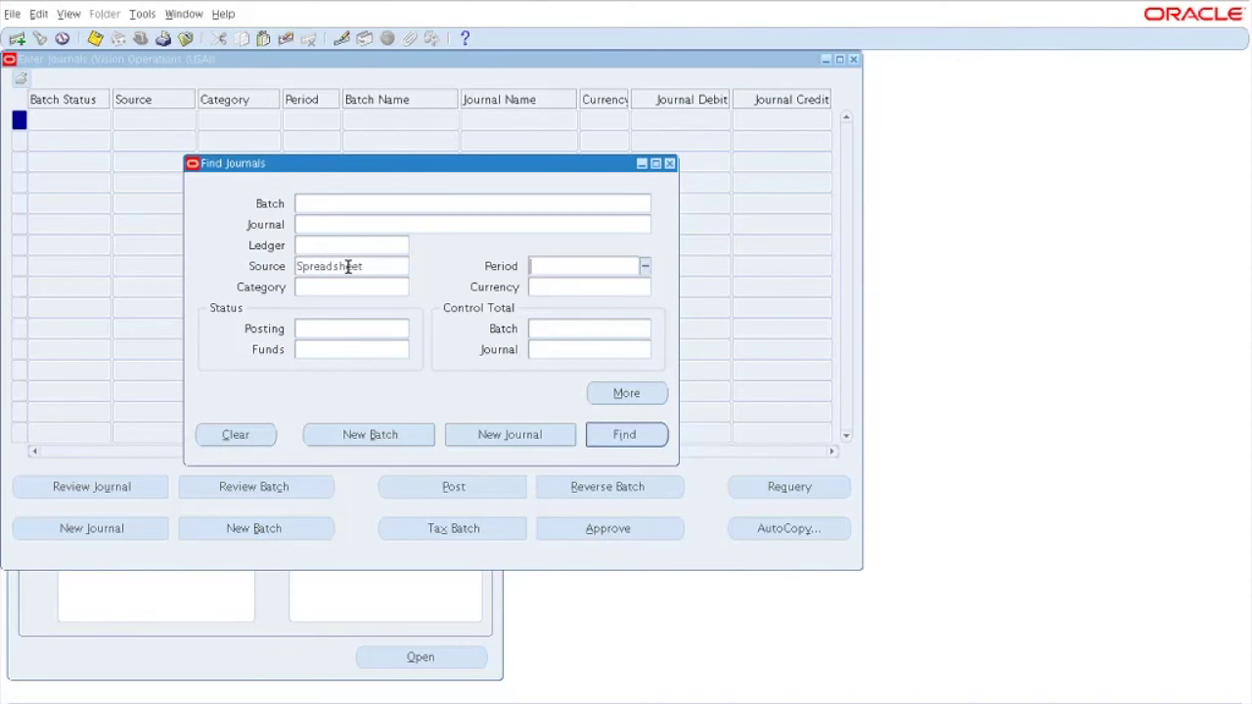
pyautogui.click(320, 287)
pyautogui.write('Adjust')
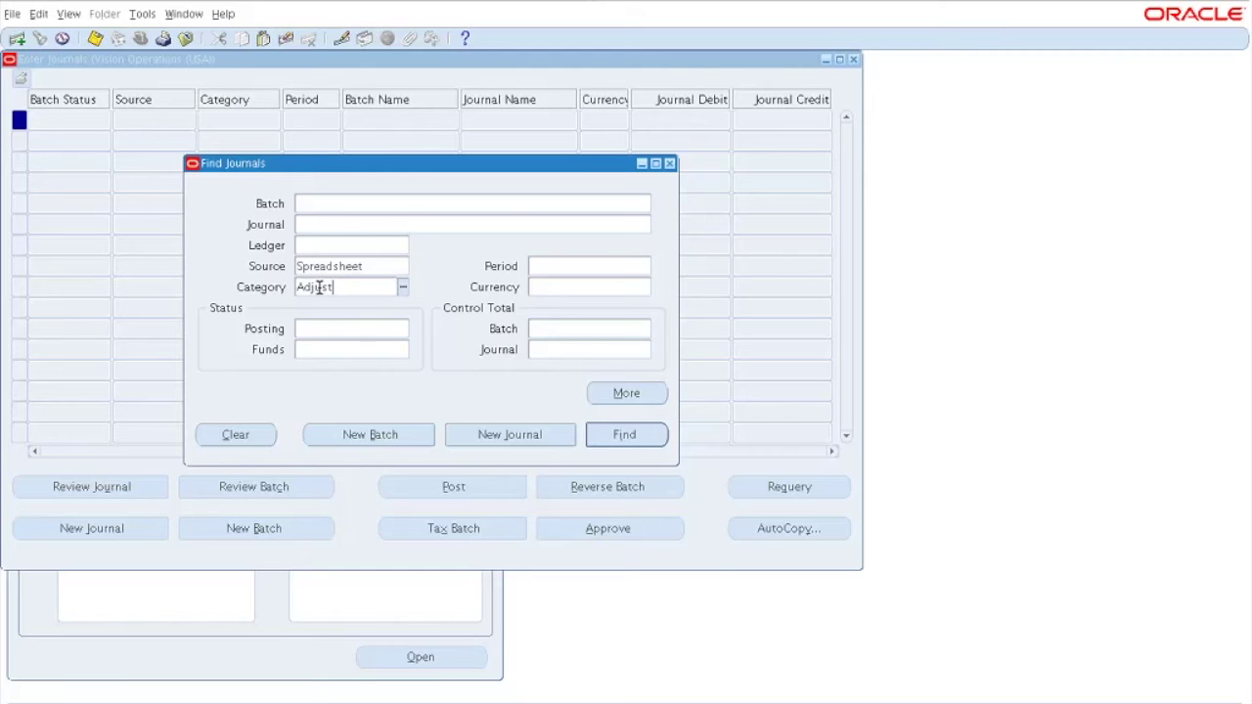
pyautogui.press('Tab')
pyautogui.doubleClick(342, 405)
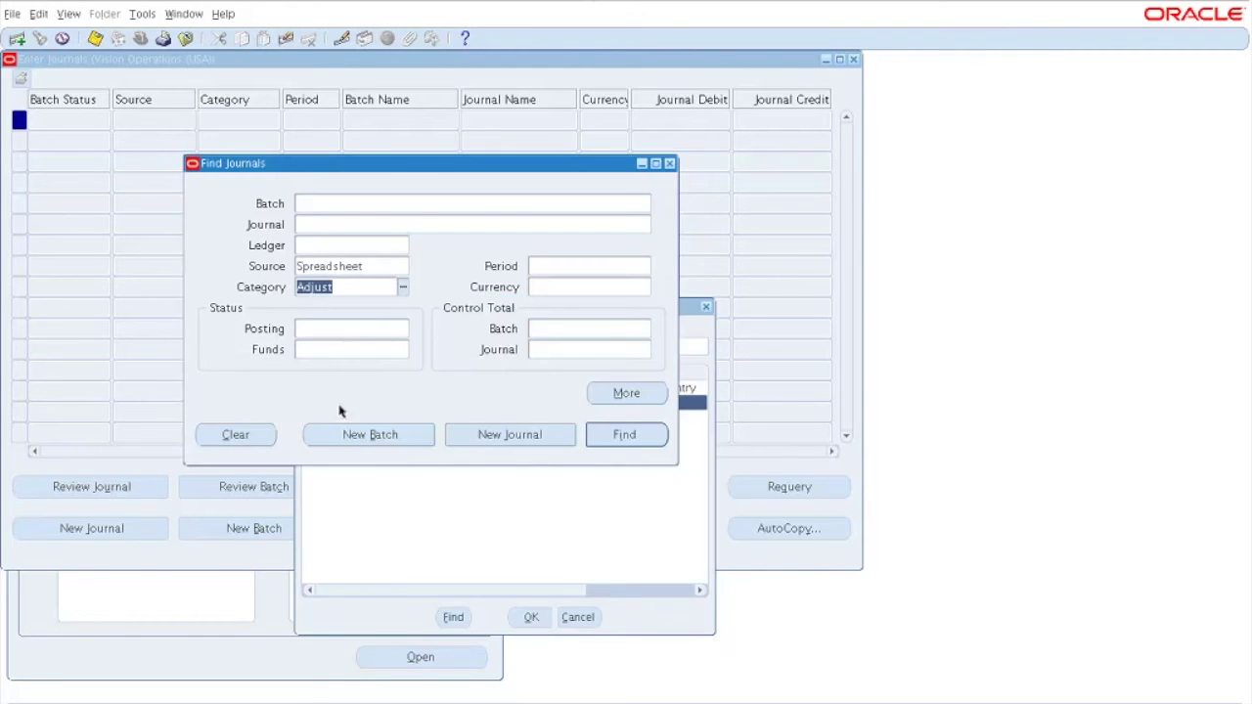
# - Restrict the journal search to period Dec-16 and run it
pyautogui.click(542, 262)
pyautogui.write('Dec-')
pyautogui.press('Tab')
pyautogui.press('Down')
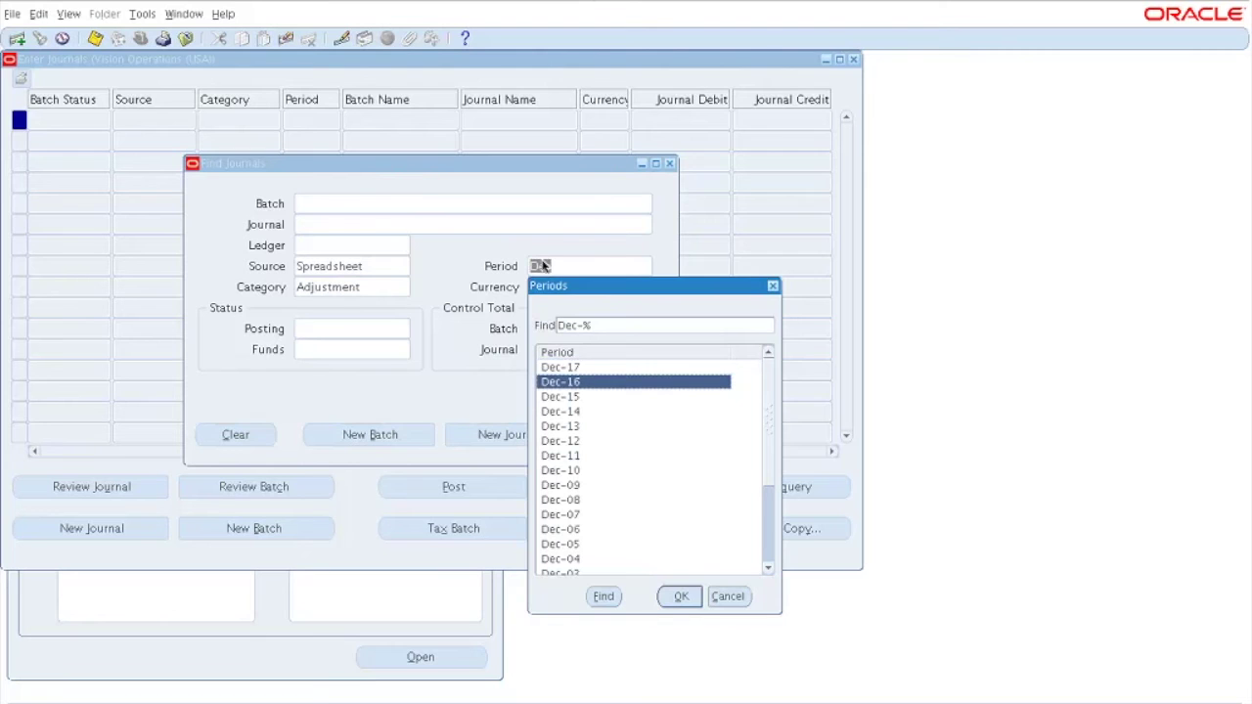
pyautogui.press('Return')
pyautogui.click(625, 436)
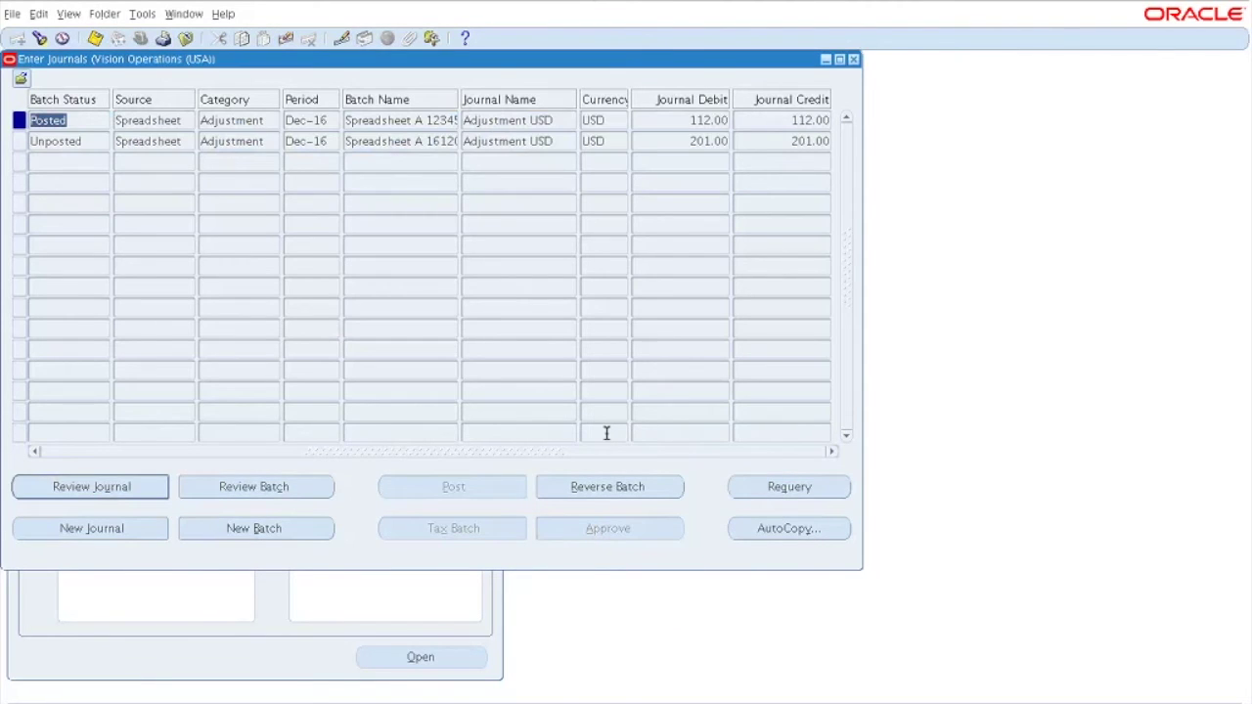
# - Review the header and lines of the unposted Spreadsheet adjustment journal, and close its details
pyautogui.click(388, 144)
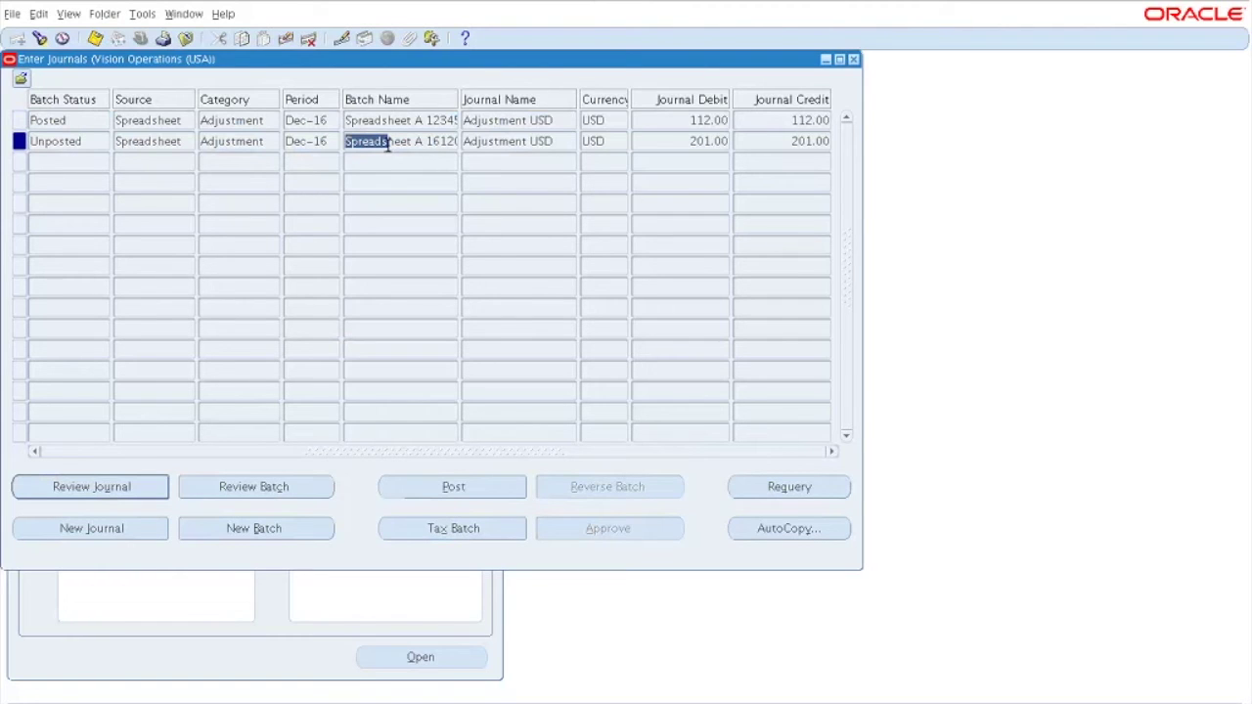
pyautogui.click(94, 145)
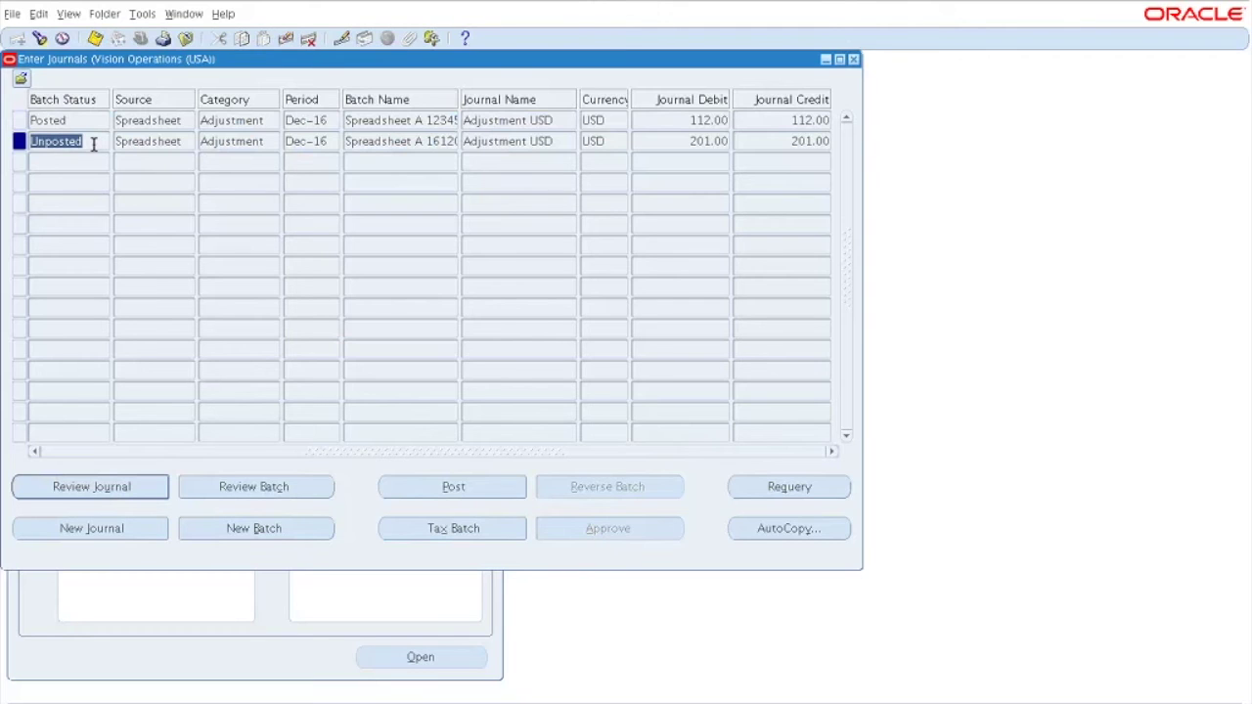
pyautogui.click(125, 491)
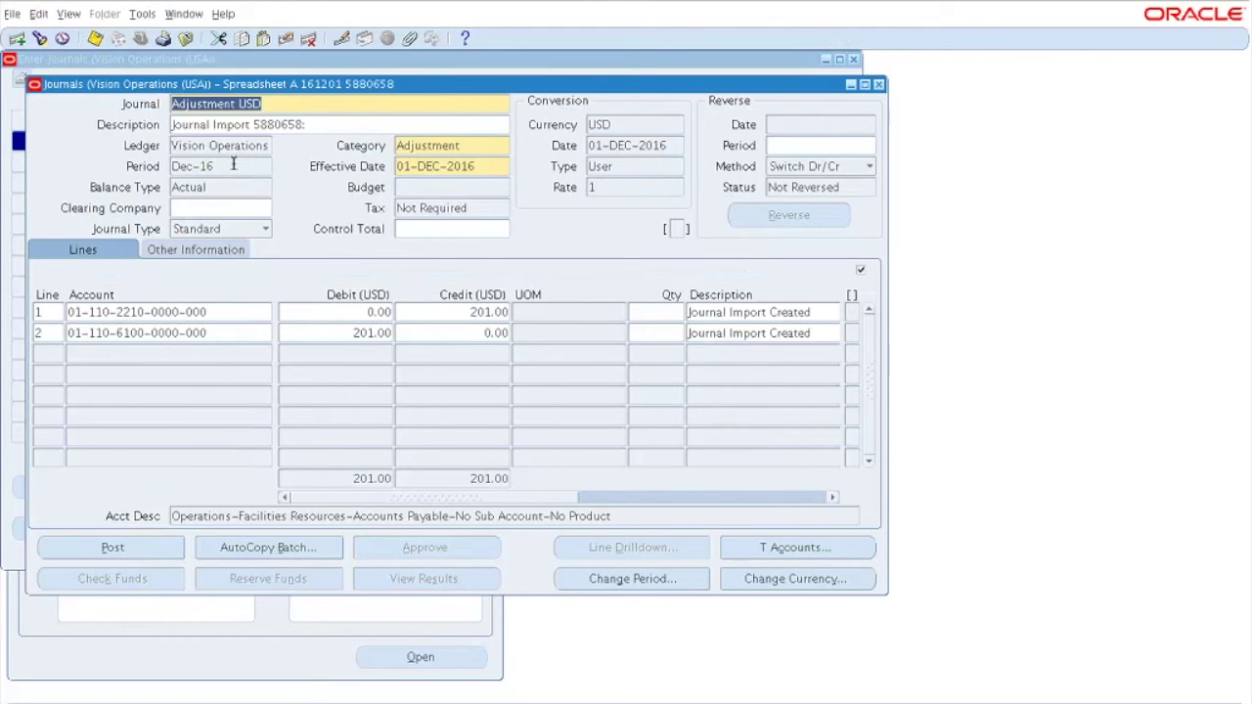
pyautogui.click(878, 84)
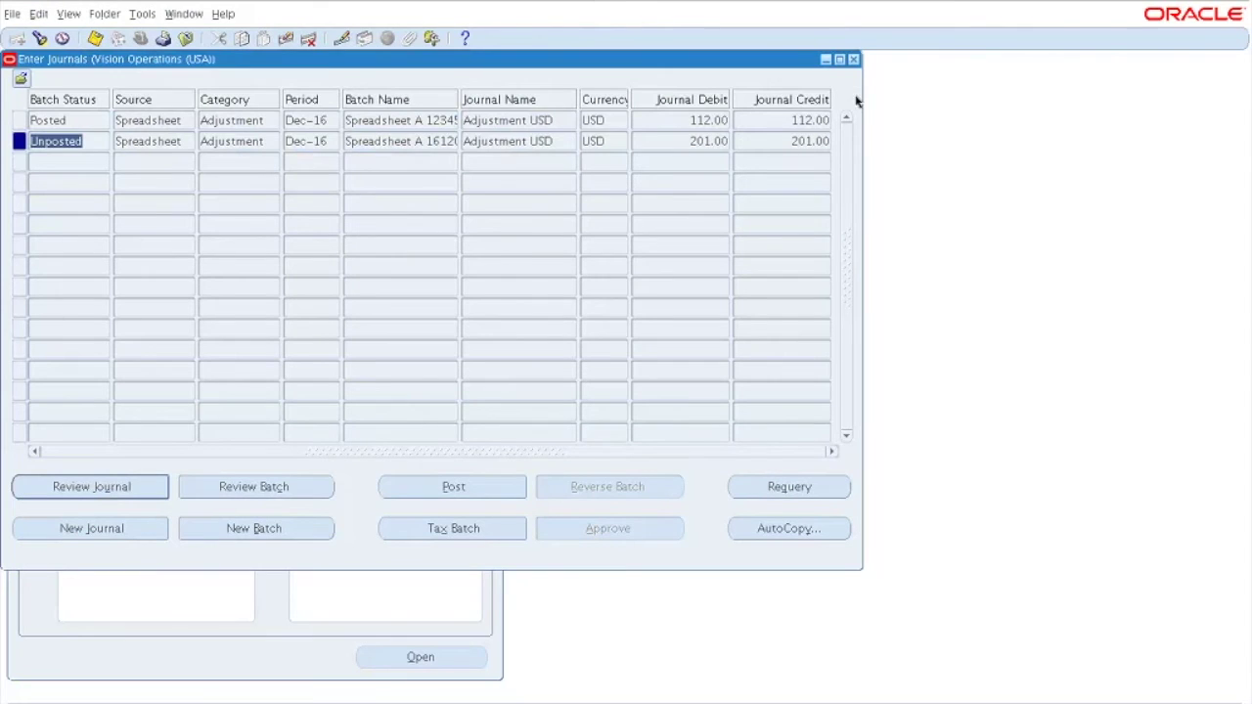
# - Switch back to the browser and Finder, and open the workbook Miscelaneous Journal Entries - Dec 2nd 2016 in Excel
pyautogui.press('super+Tab')
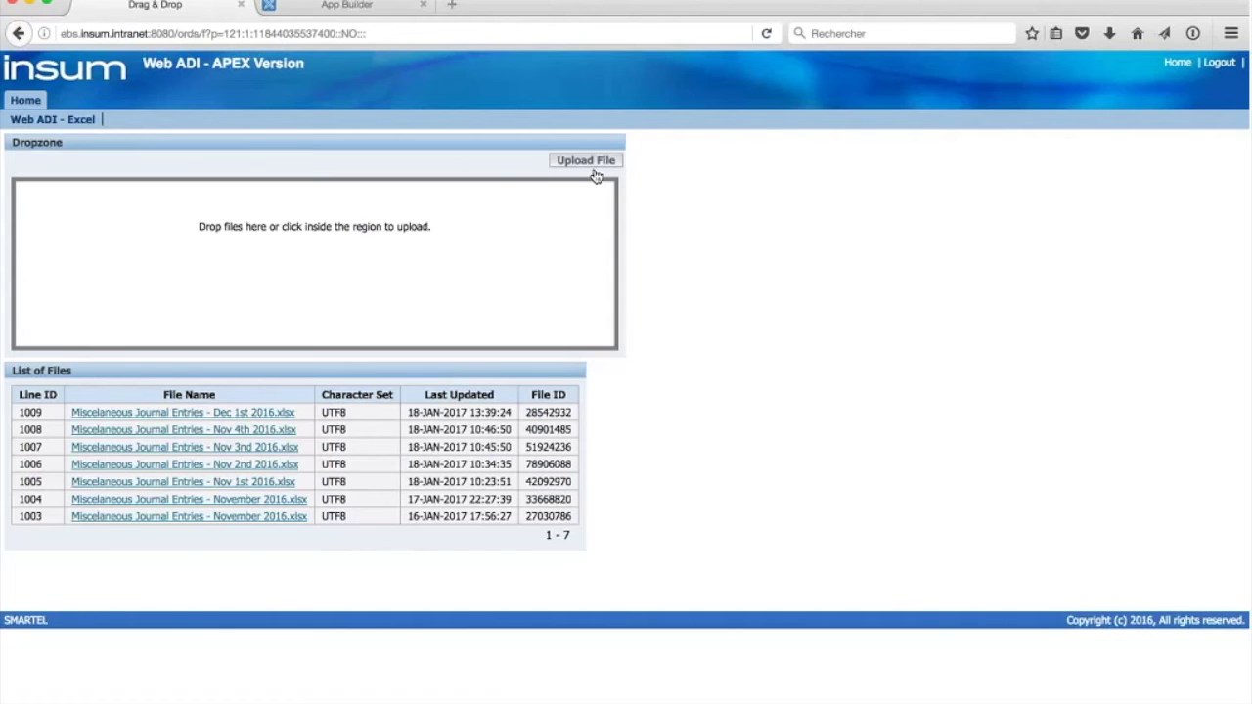
pyautogui.moveTo(182, 695)
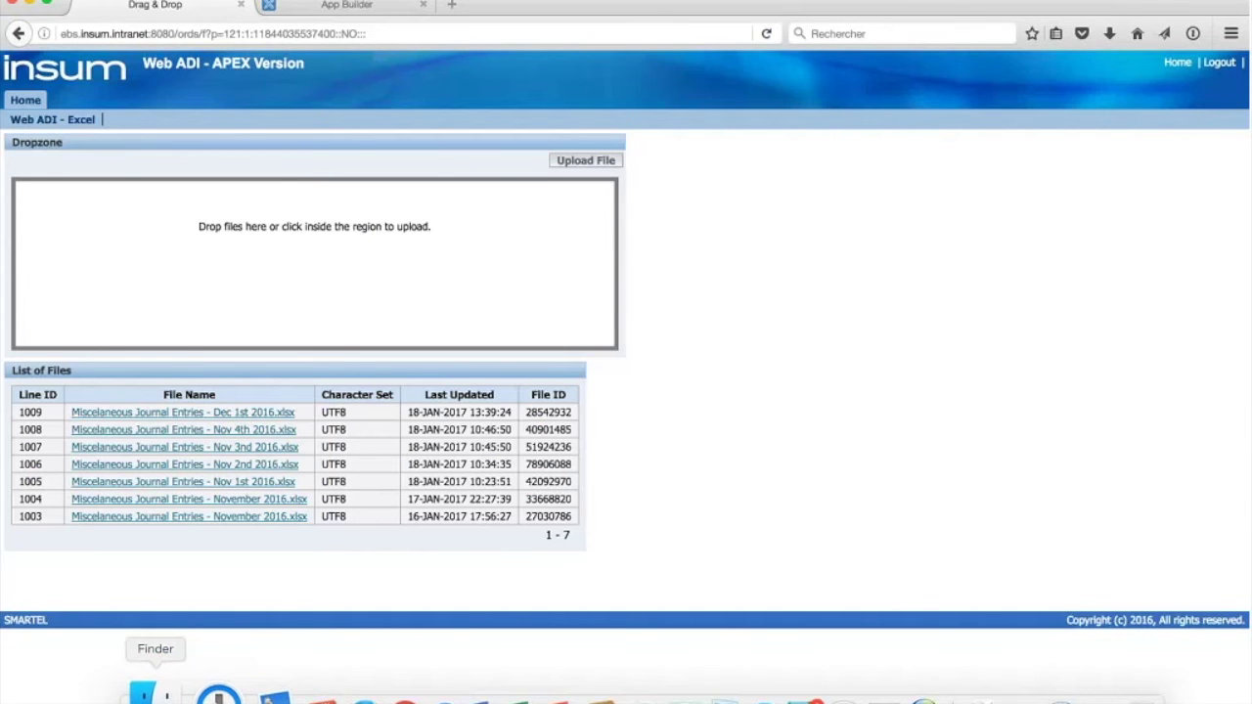
pyautogui.click(166, 696)
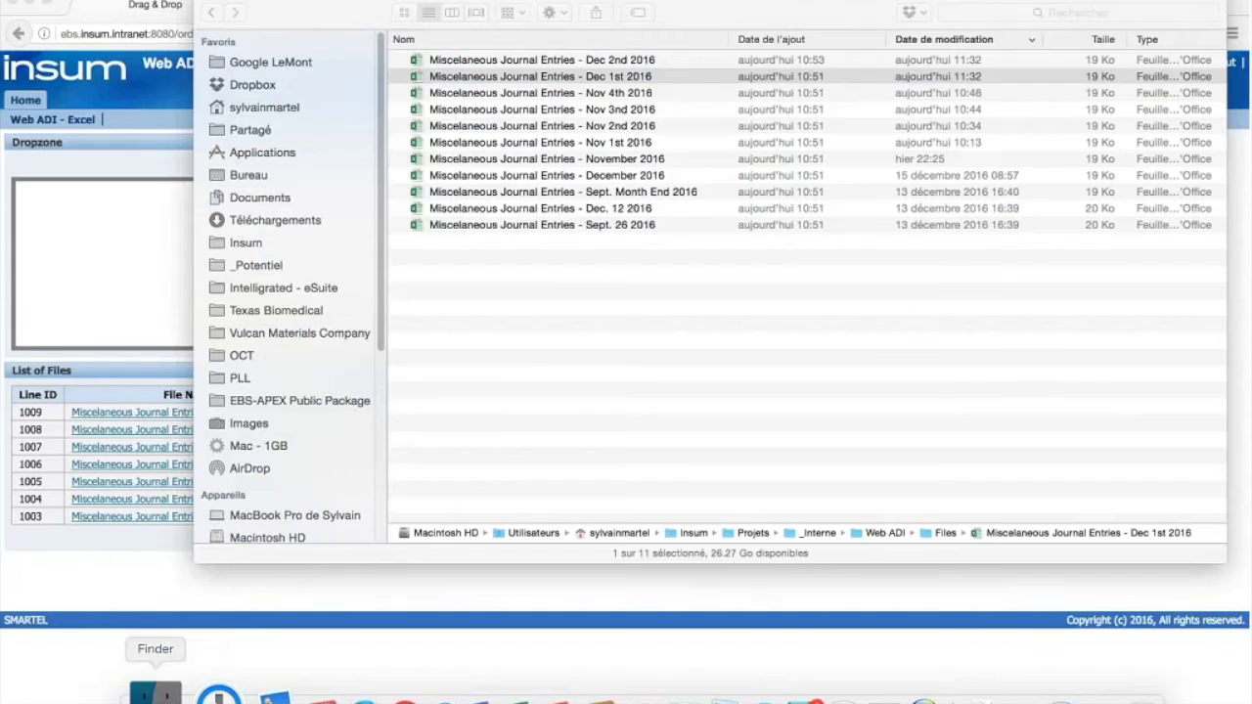
pyautogui.click(406, 74)
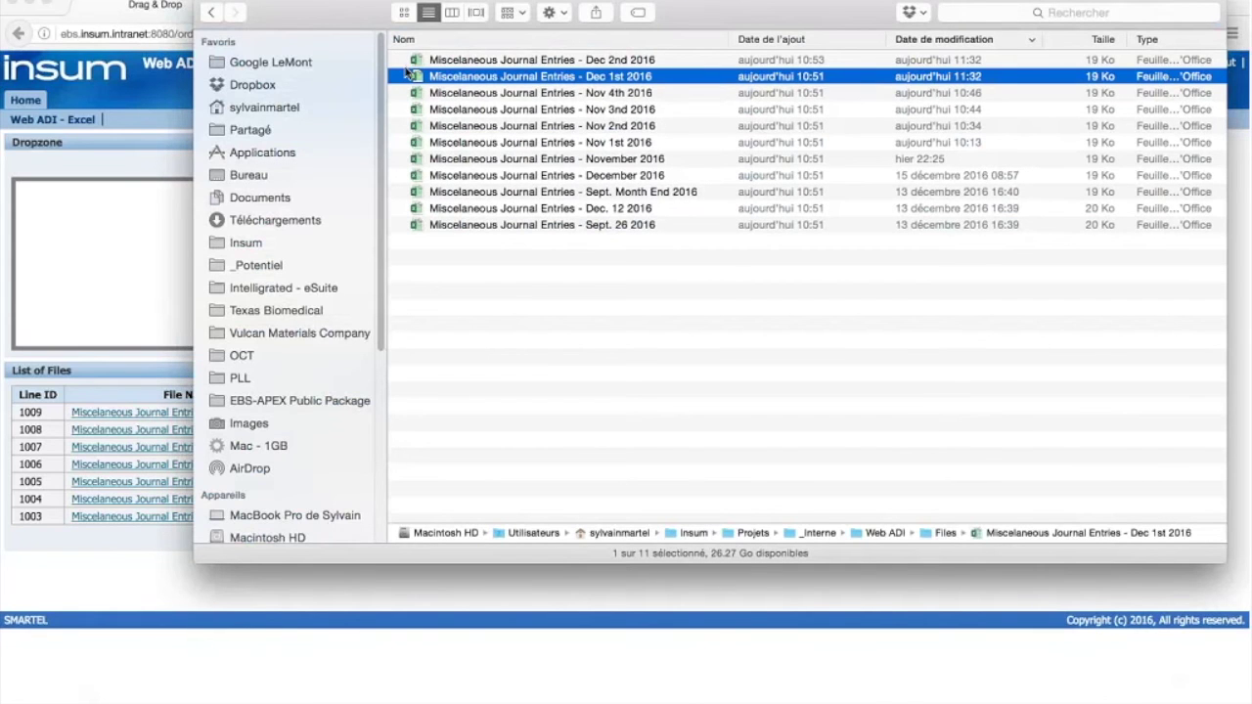
pyautogui.doubleClick(416, 60)
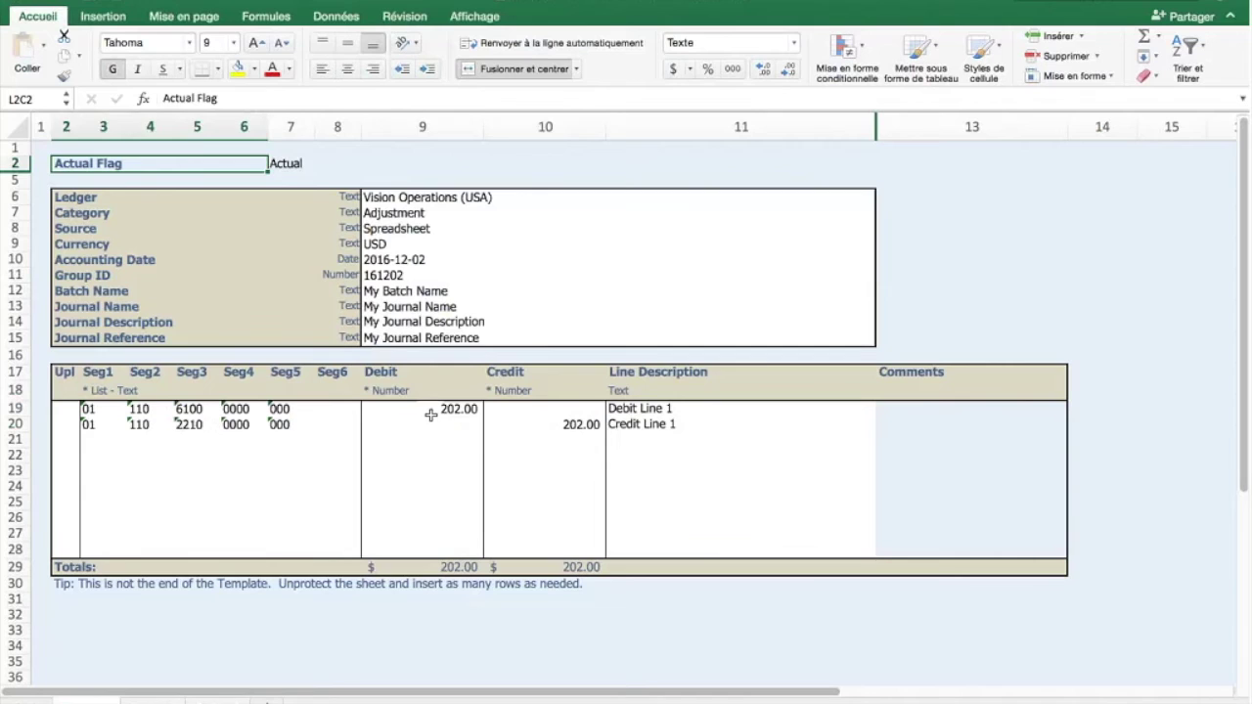
# - Set the debit amount of the first journal line, Debit Line 1, to 13.41
pyautogui.click(425, 409)
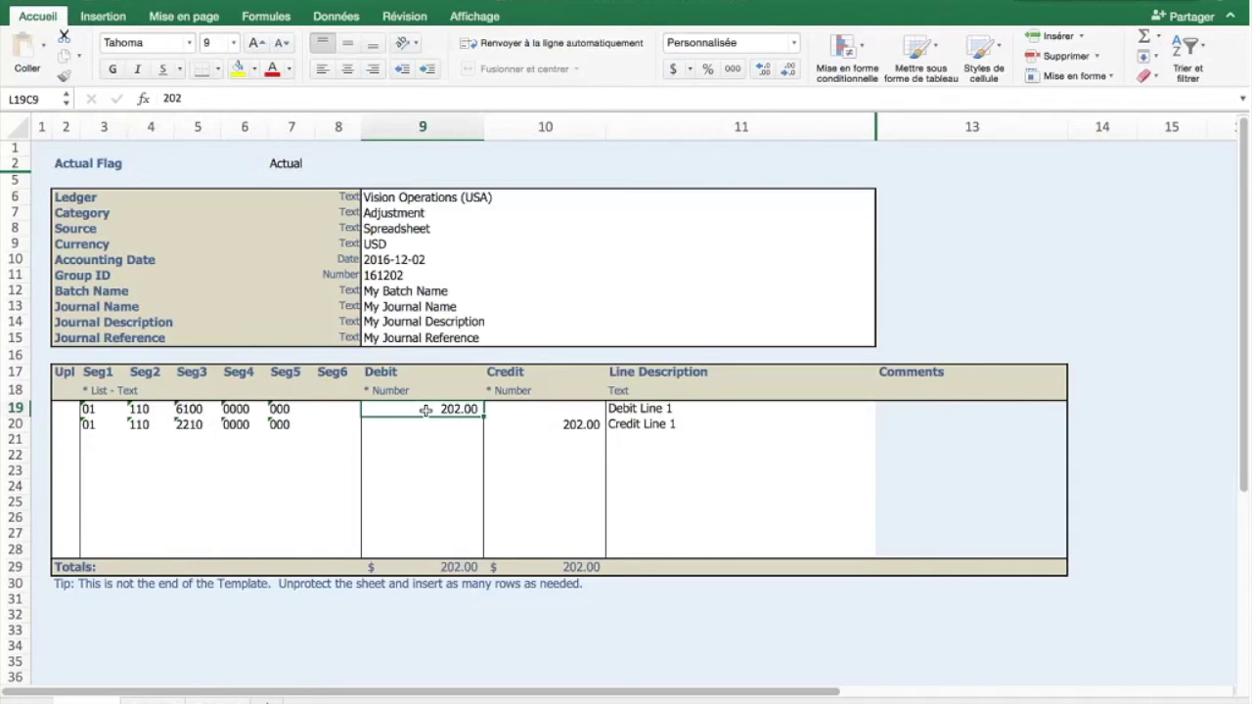
pyautogui.write('13.41')
pyautogui.press('Tab')
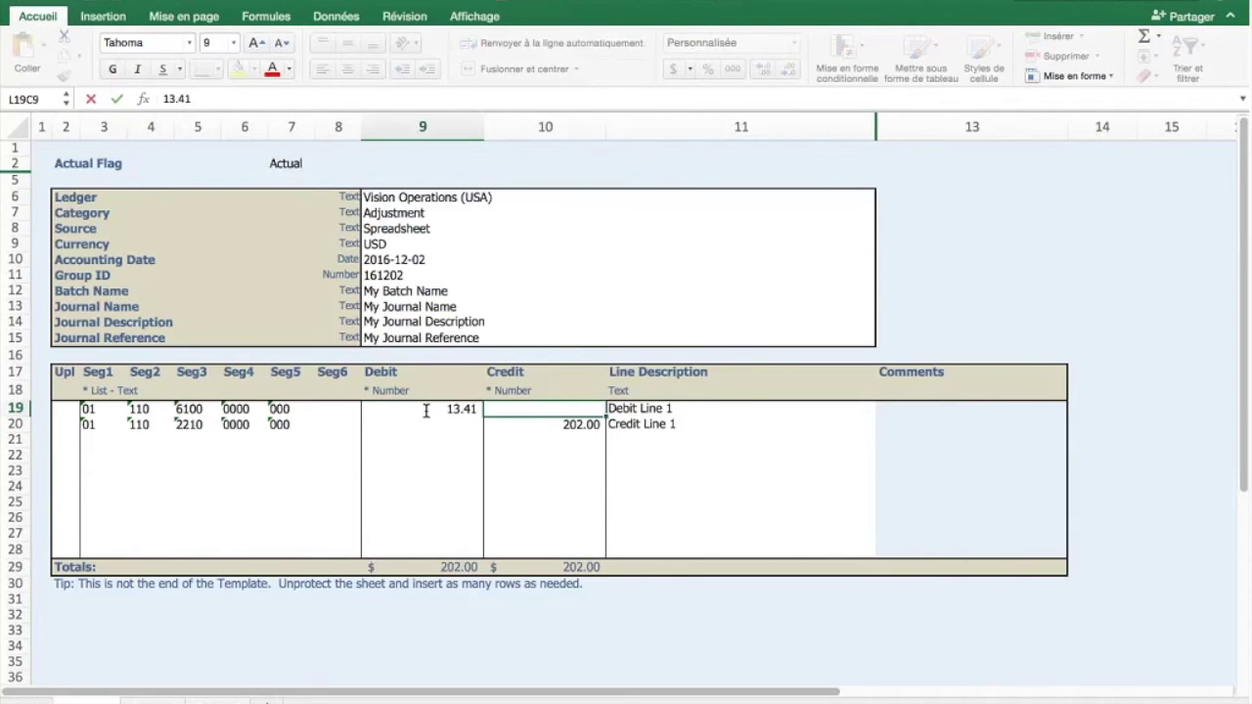
# - Set the credit amount of the second journal line, Credit Line 1, to 13.41
pyautogui.press('Down')
pyautogui.write('13.41')
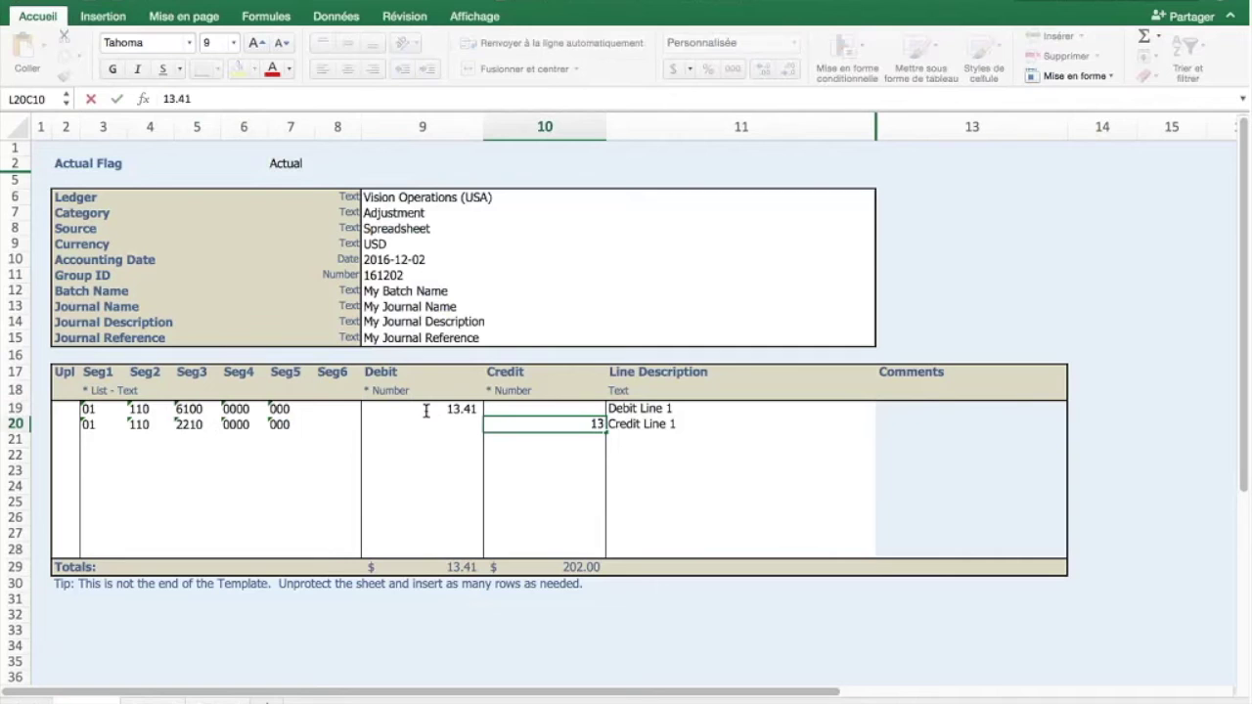
pyautogui.press('Return')
pyautogui.press('Up')
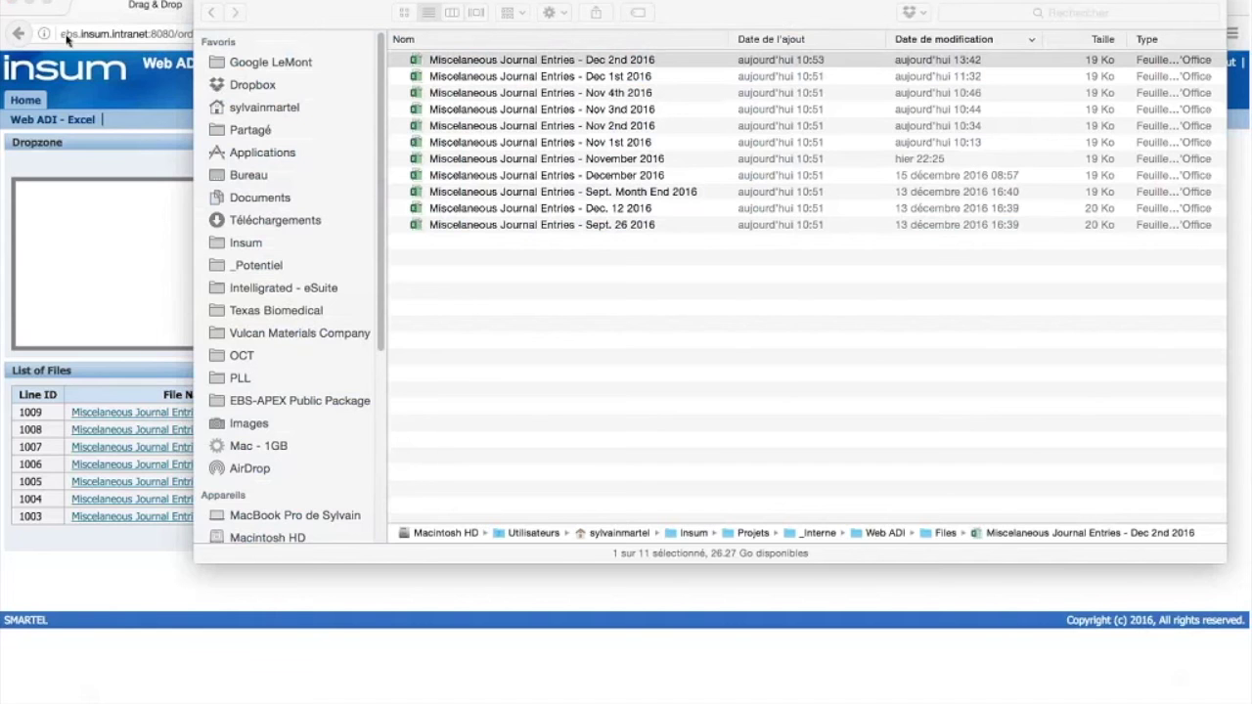
# - Add the workbook Miscelaneous Journal Entries - Dec 2nd 2016 from Finder to the Web ADI page's dropzone and upload it
pyautogui.click(453, 62)
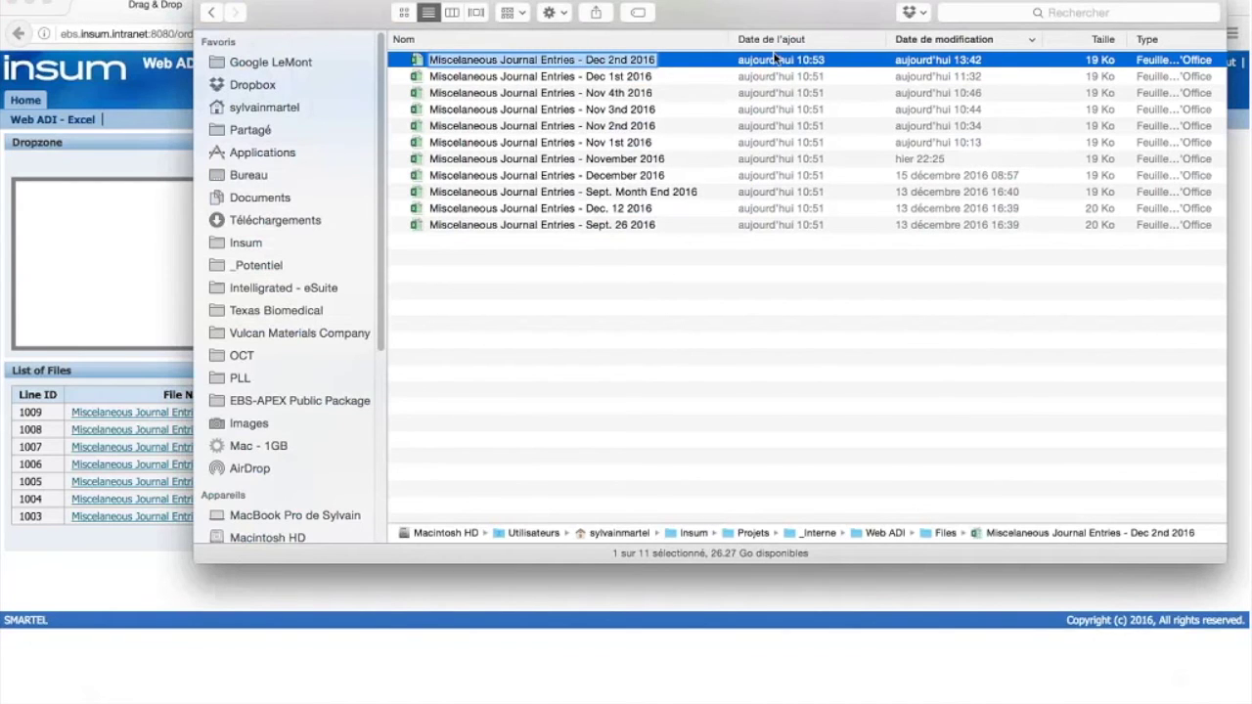
pyautogui.click(419, 62)
pyautogui.moveTo(419, 61); pyautogui.dragTo(133, 227)
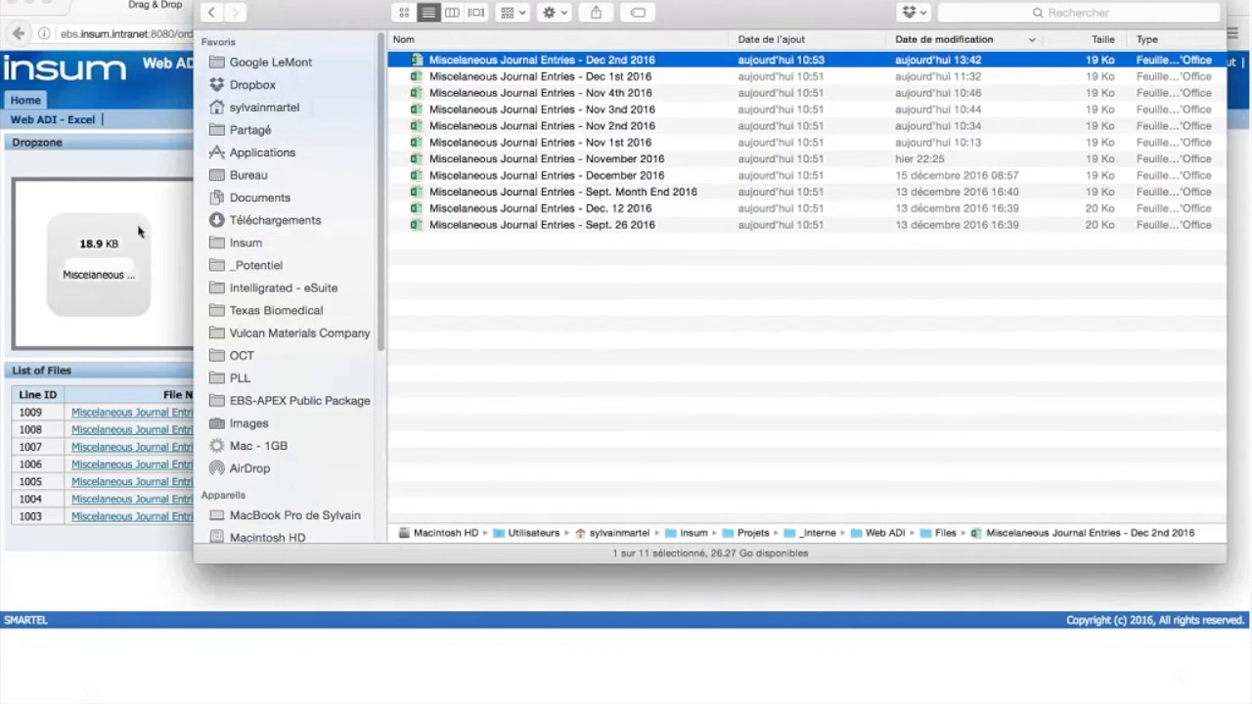
pyautogui.click(145, 584)
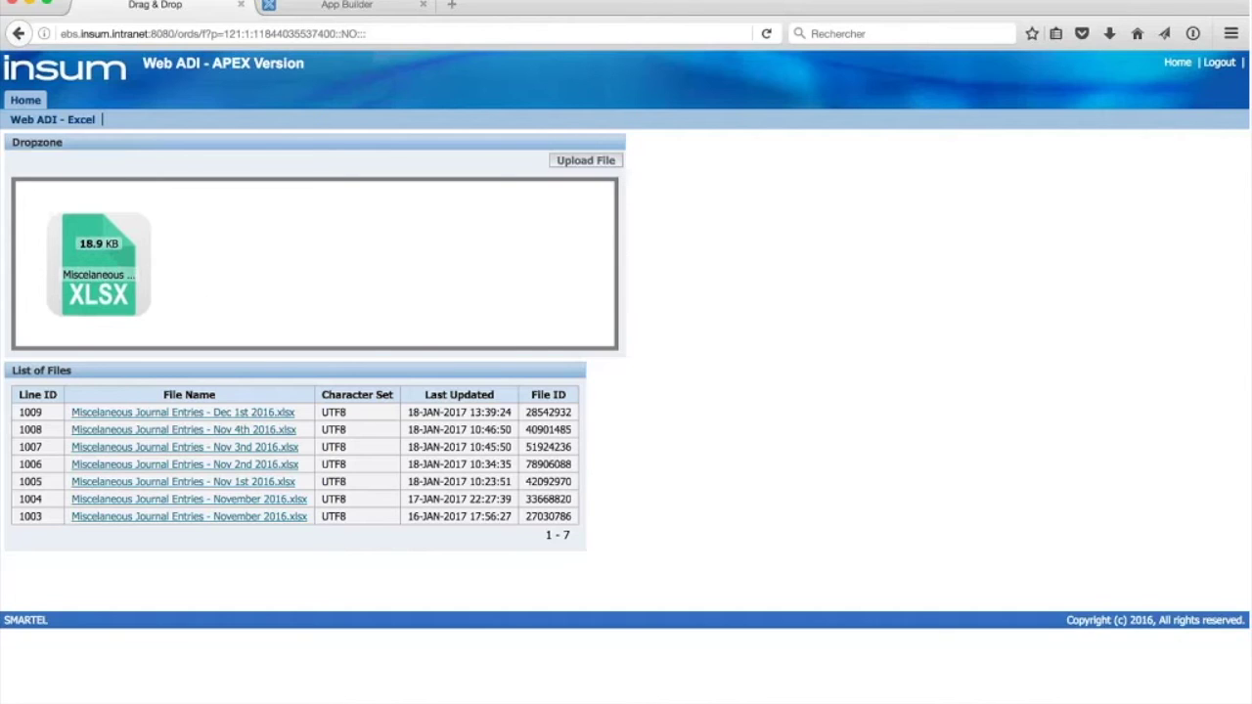
pyautogui.click(583, 163)
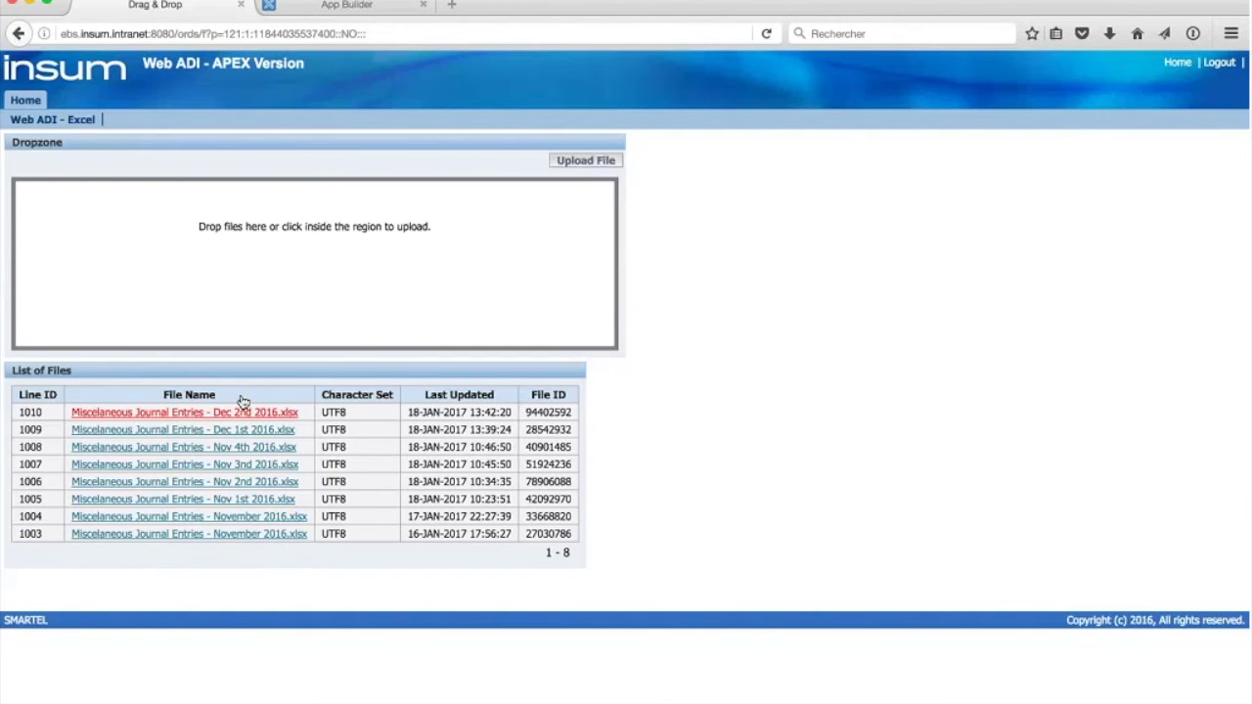
# - Switch to Oracle E-Business Suite, list all my concurrent requests, and refresh the list to check the Journal Import request
pyautogui.moveTo(558, 696)
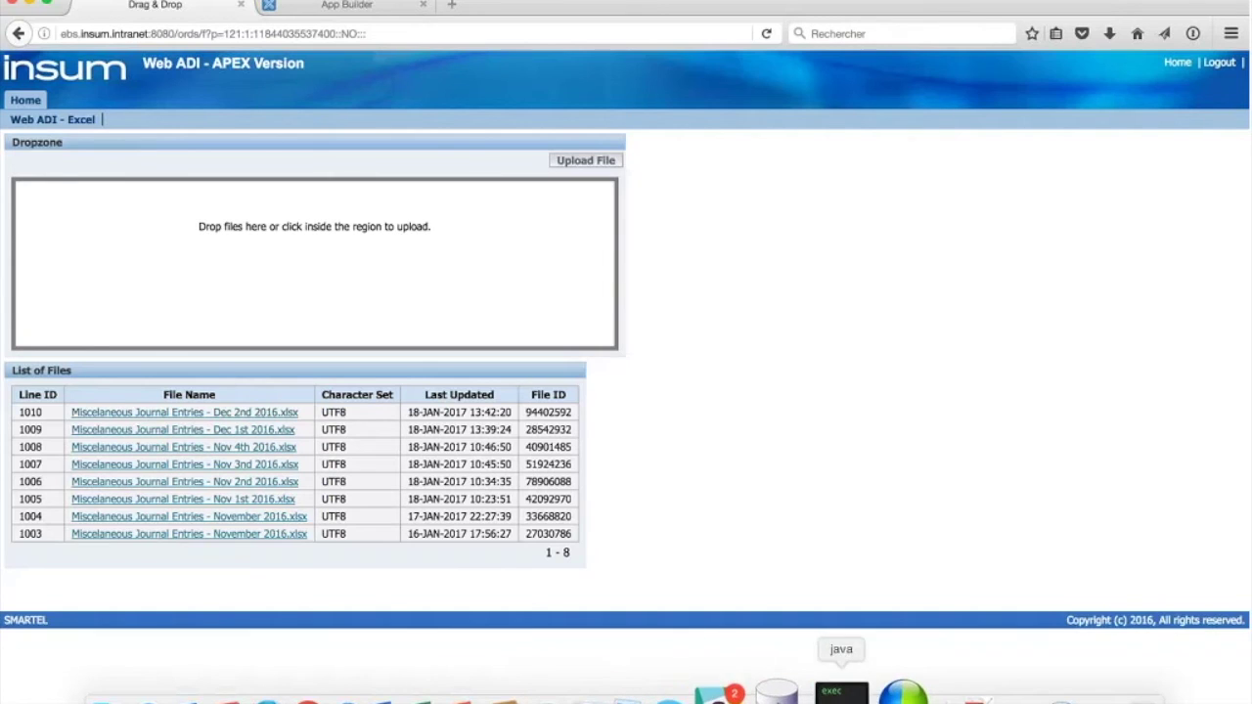
pyautogui.click(832, 693)
pyautogui.moveTo(144, 60); pyautogui.dragTo(322, 104)
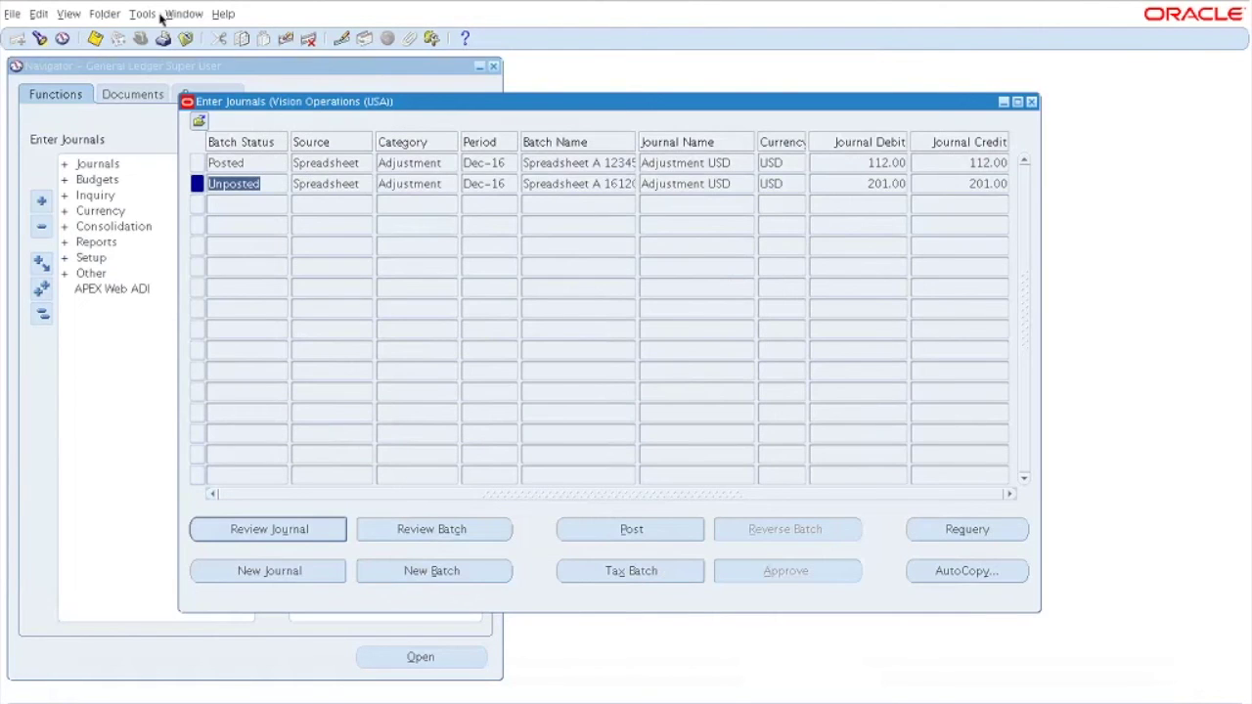
pyautogui.click(74, 15)
pyautogui.click(86, 228)
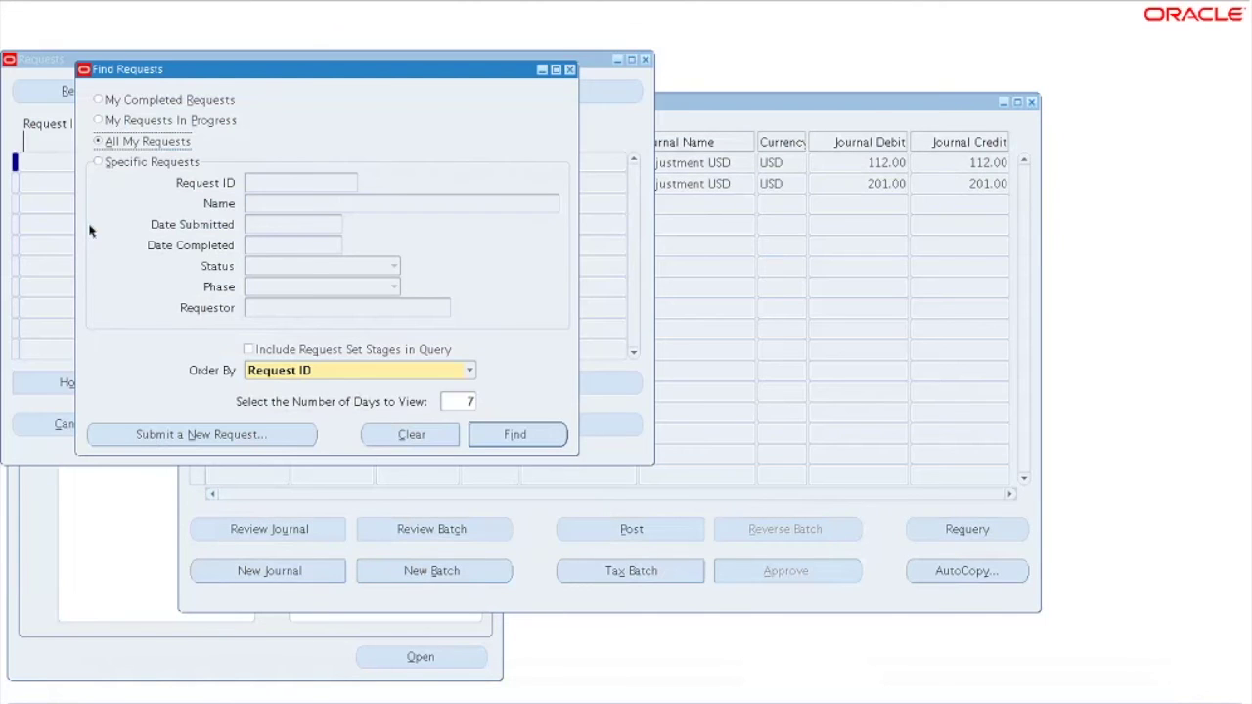
pyautogui.click(480, 437)
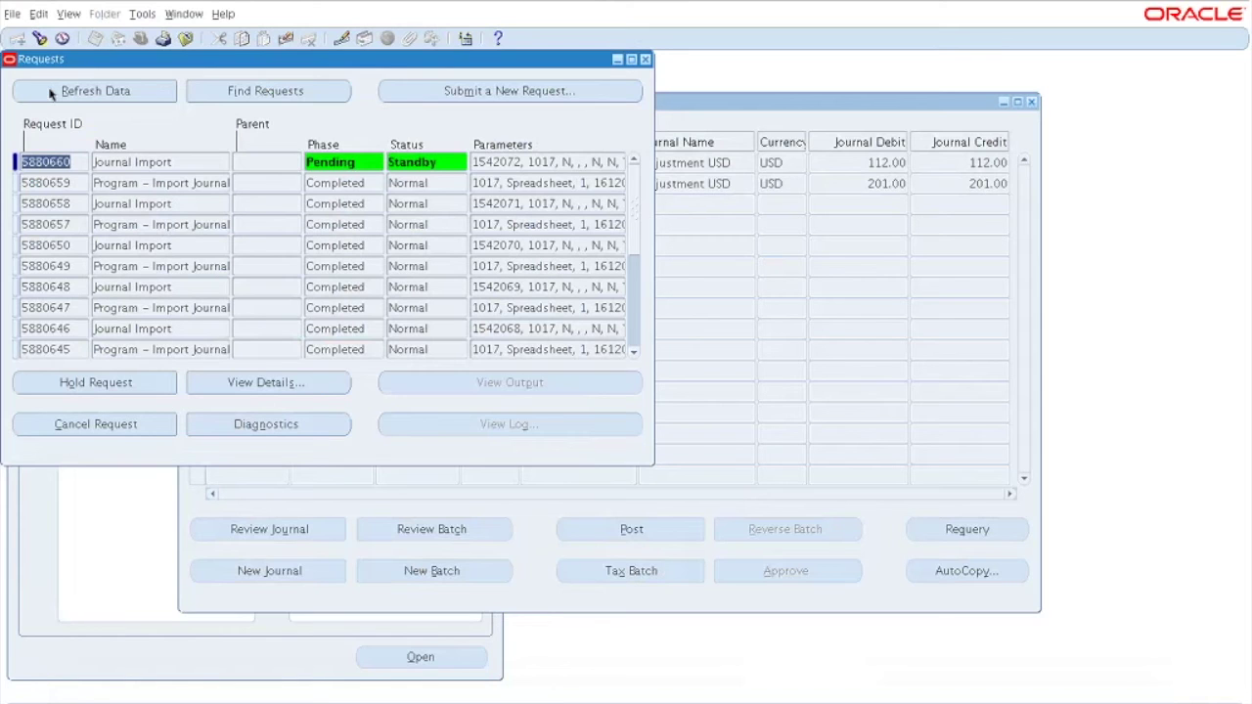
pyautogui.click(51, 93)
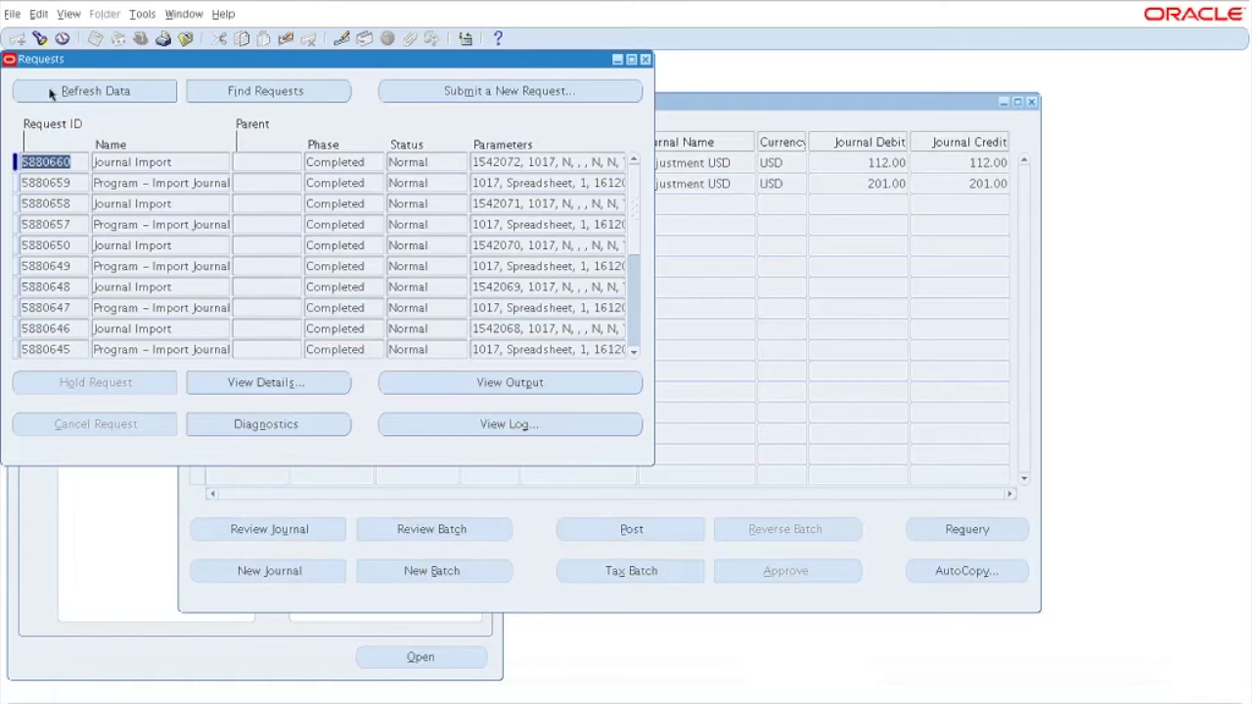
# - Return to Enter Journals, rerun the search for Spreadsheet adjustment journals in Dec-16, and select the 13.41 journal
pyautogui.click(712, 114)
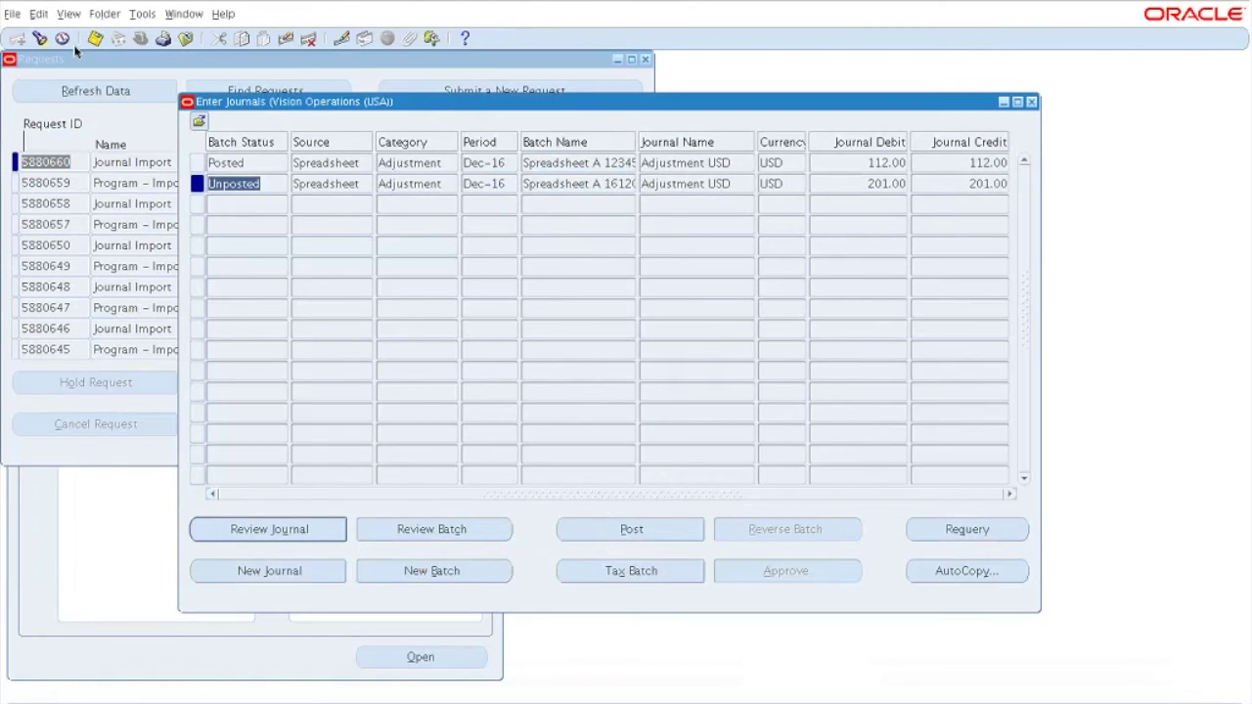
pyautogui.click(41, 38)
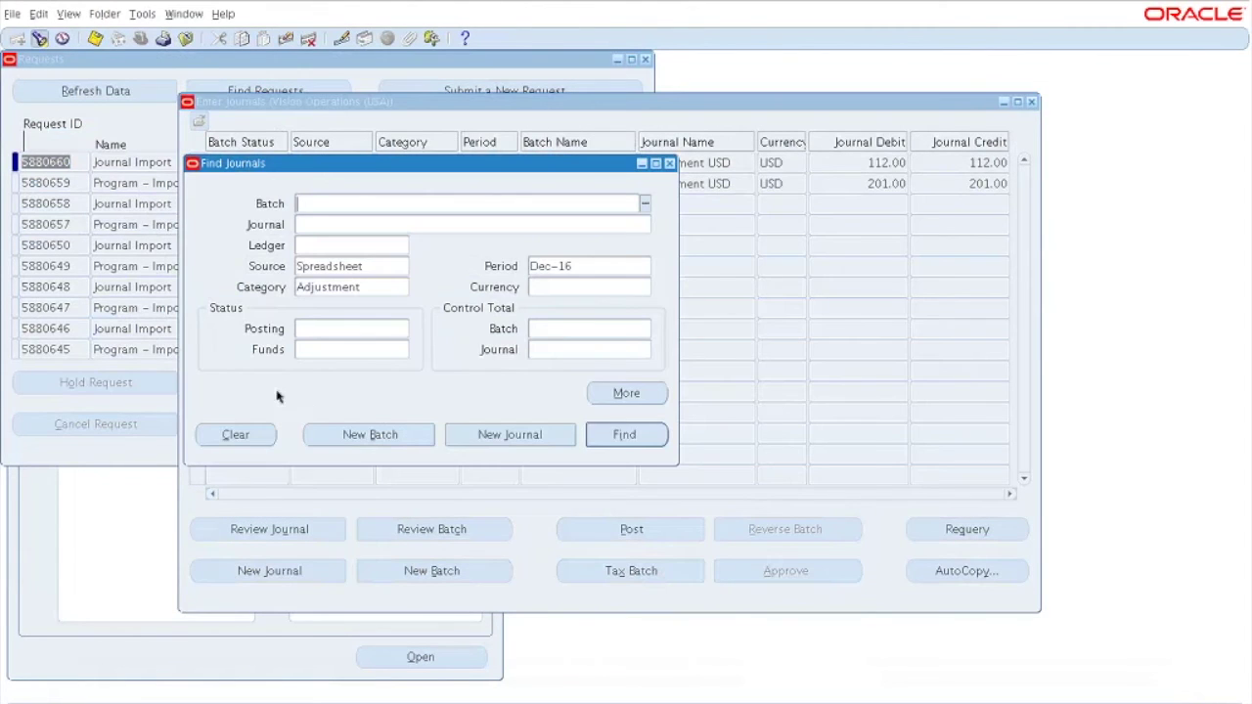
pyautogui.click(626, 435)
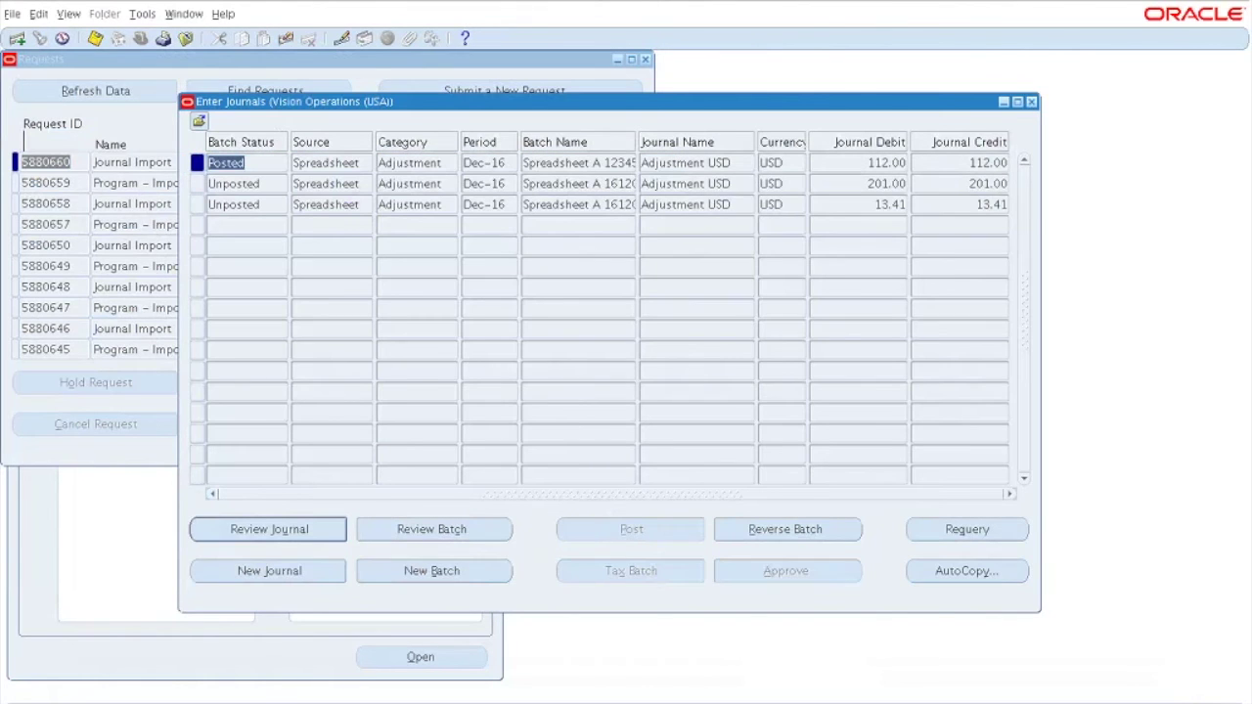
pyautogui.click(829, 207)
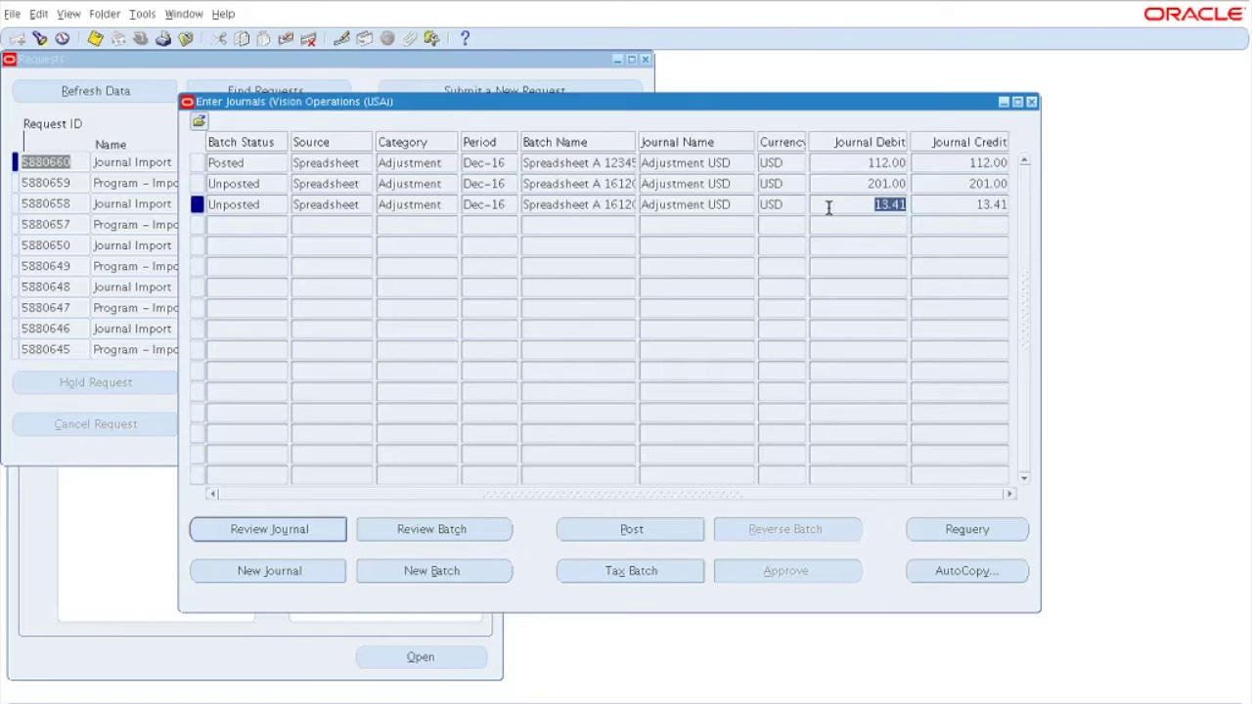
# - Switch to Microsoft PowerPoint
pyautogui.moveTo(645, 695)
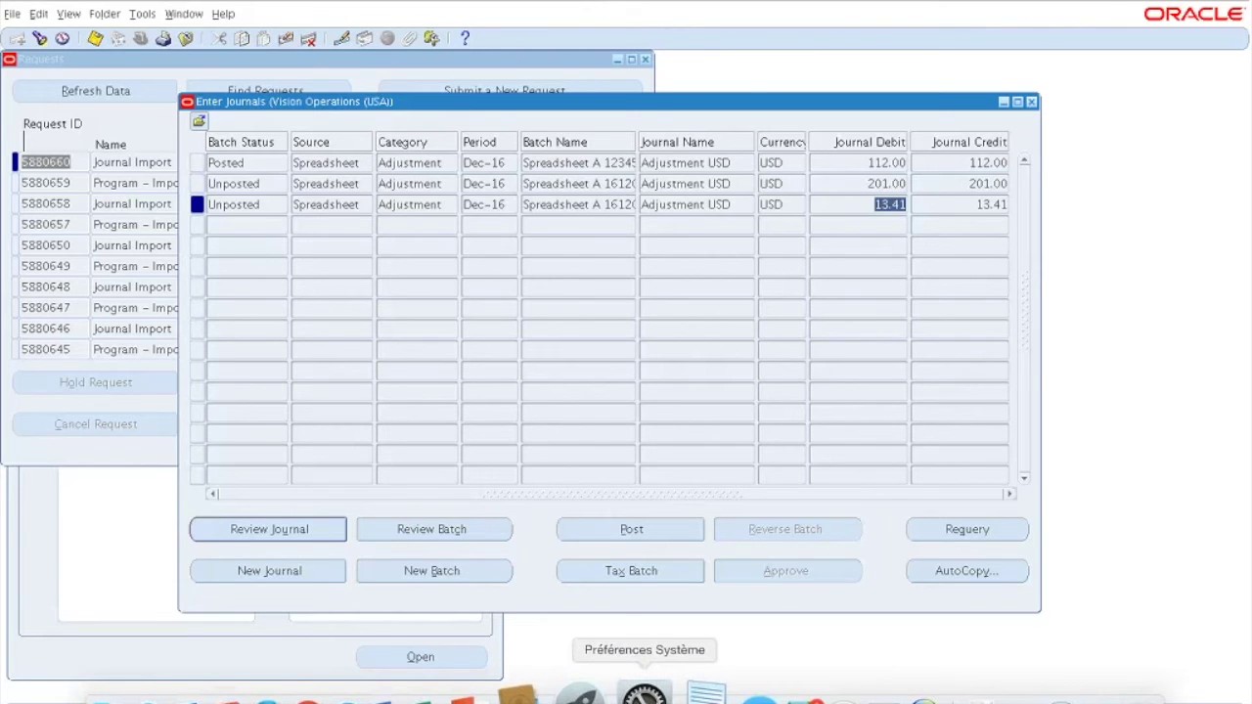
pyautogui.click(522, 696)
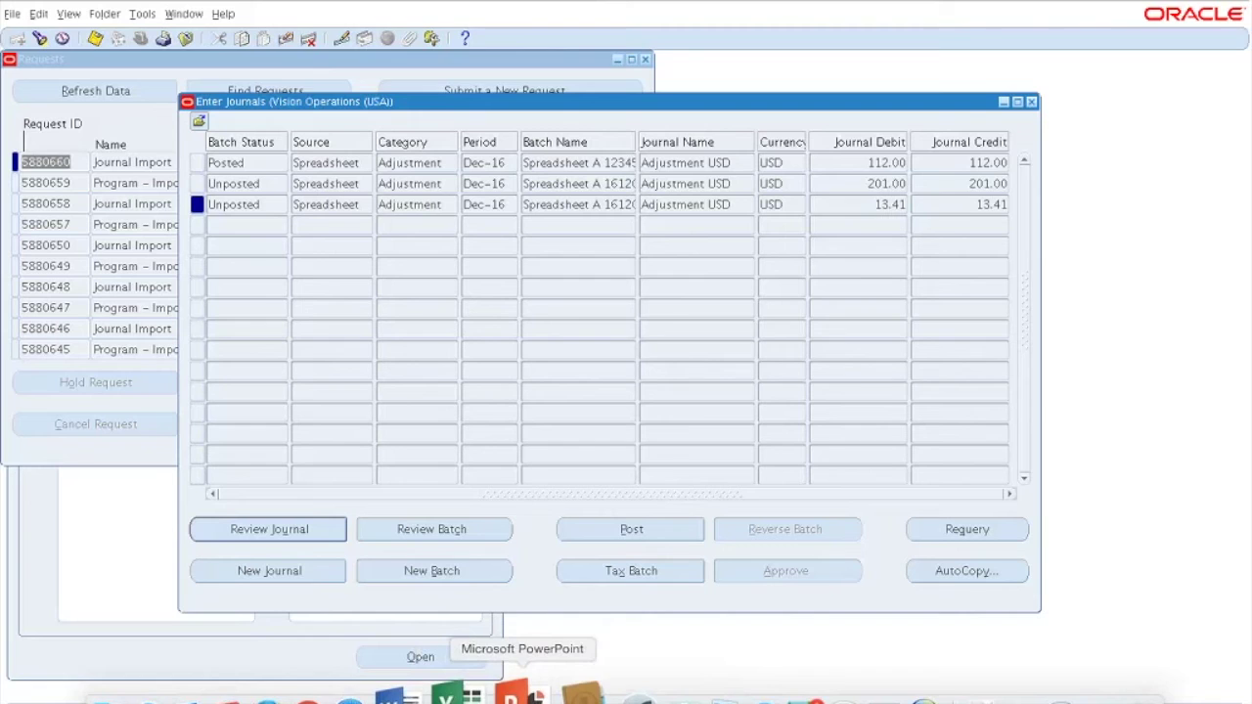